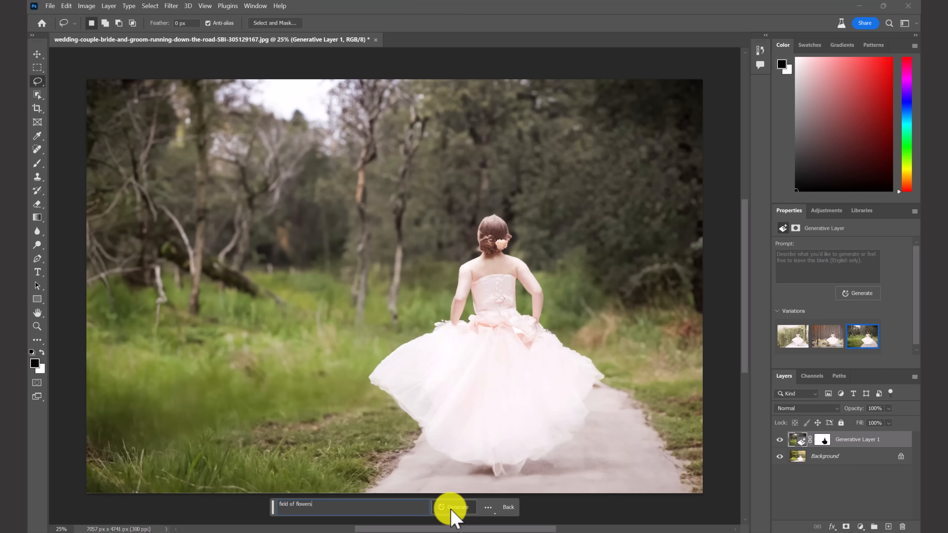
Step: Replace the background behind the woman in the pink gown with a generated "field of flowers" and choose the third variation
left_click(591, 457)
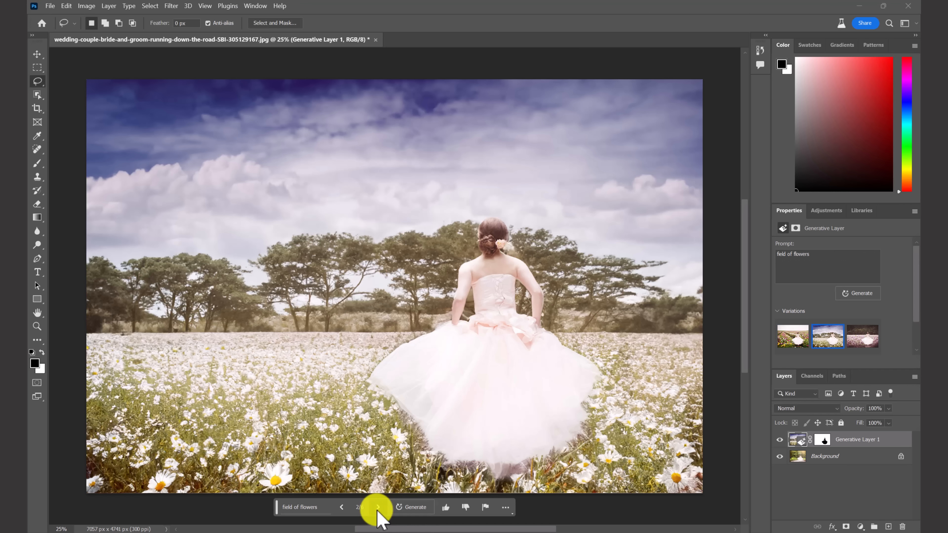
left_click(378, 507)
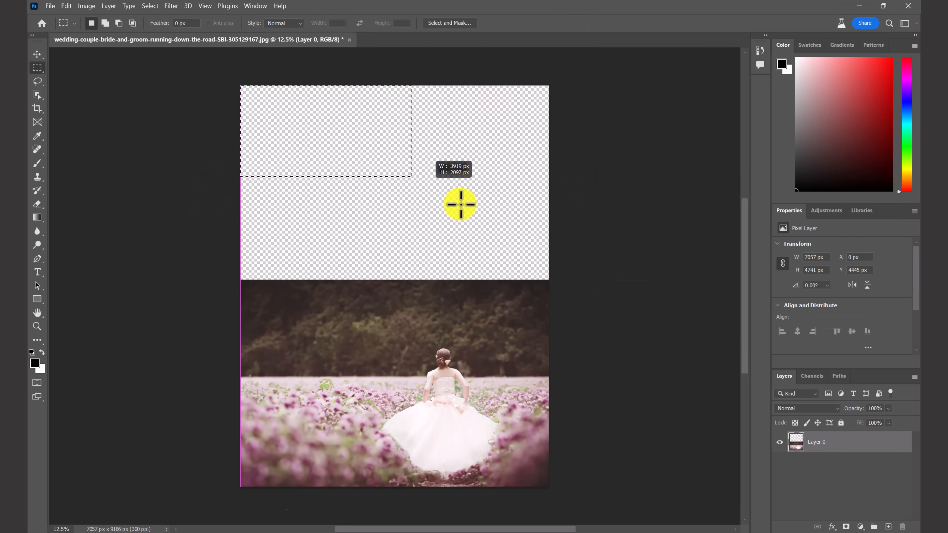
Step: Select the empty canvas above the flower field, fill it with Generative Fill without a prompt, and choose the third variation
left_click_drag(460, 204, 560, 289)
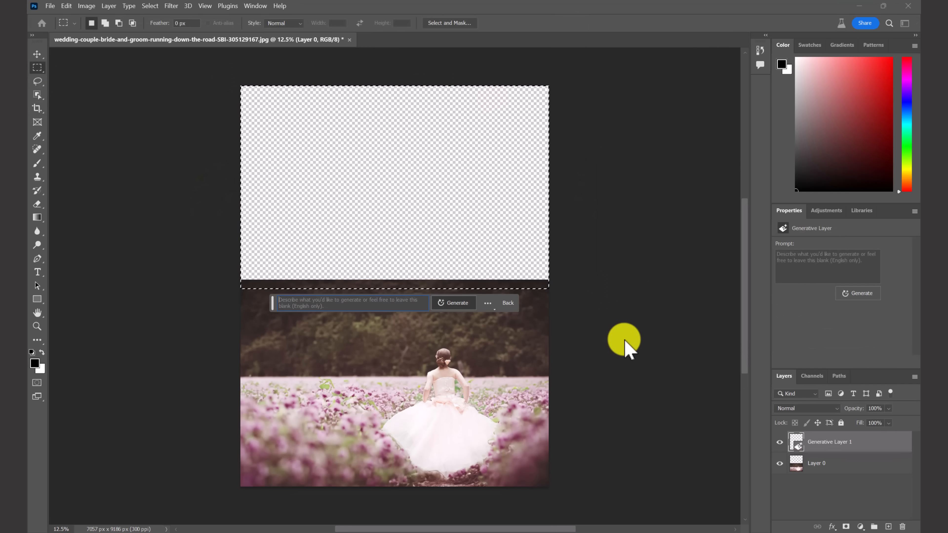
key("Return")
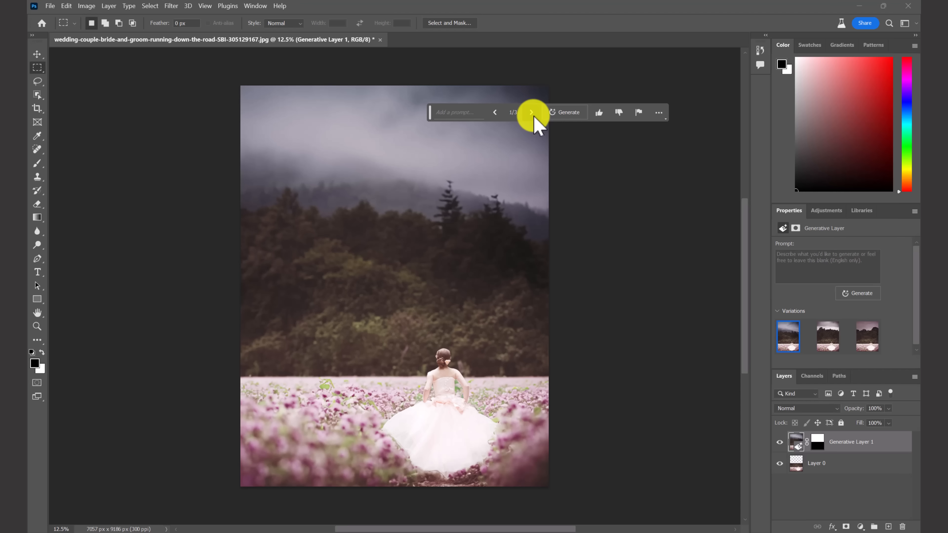
left_click(532, 112)
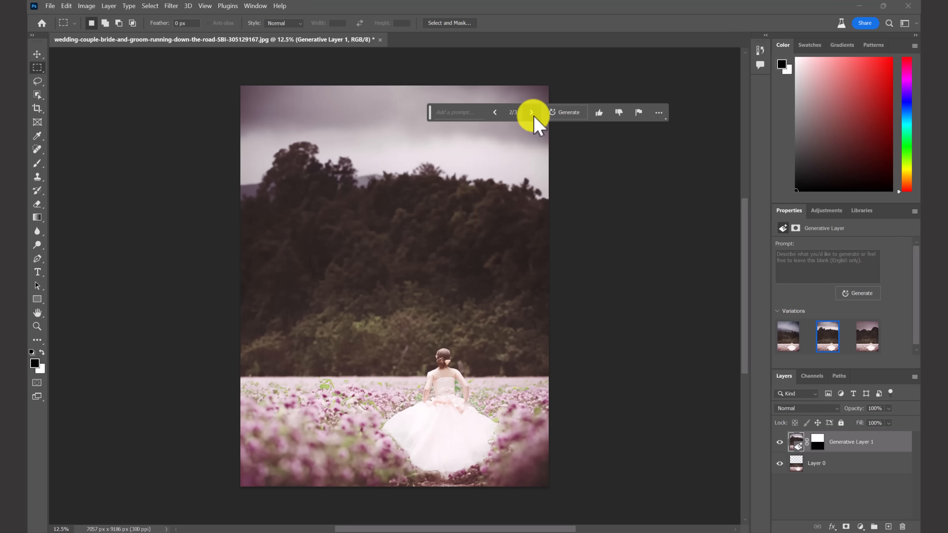
left_click(532, 112)
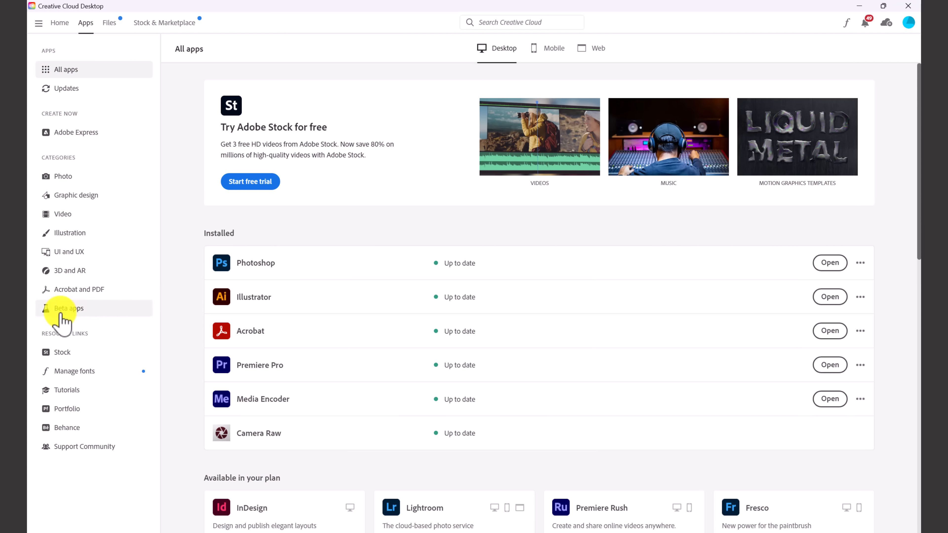
Step: Switch to Creative Cloud Desktop, install Photoshop (Beta) from the beta apps and open it
left_click(99, 312)
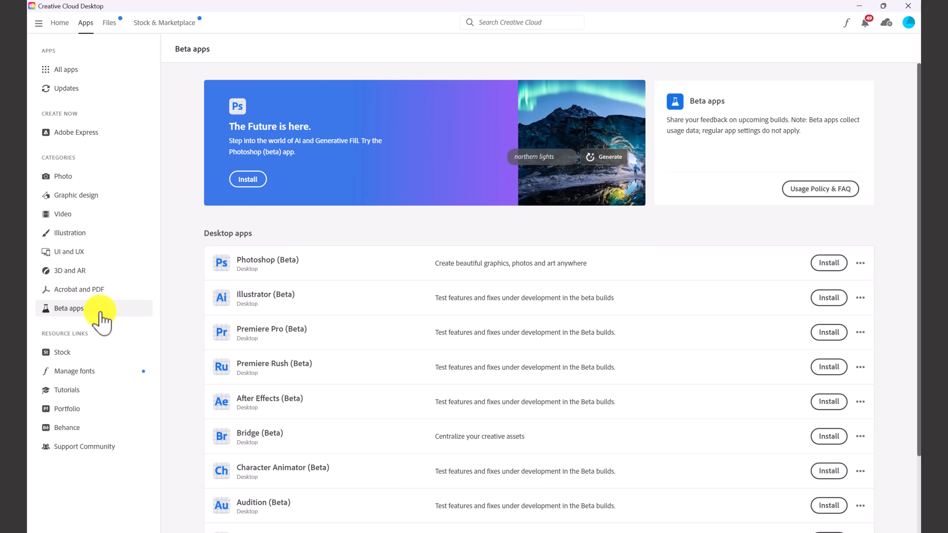
left_click(815, 264)
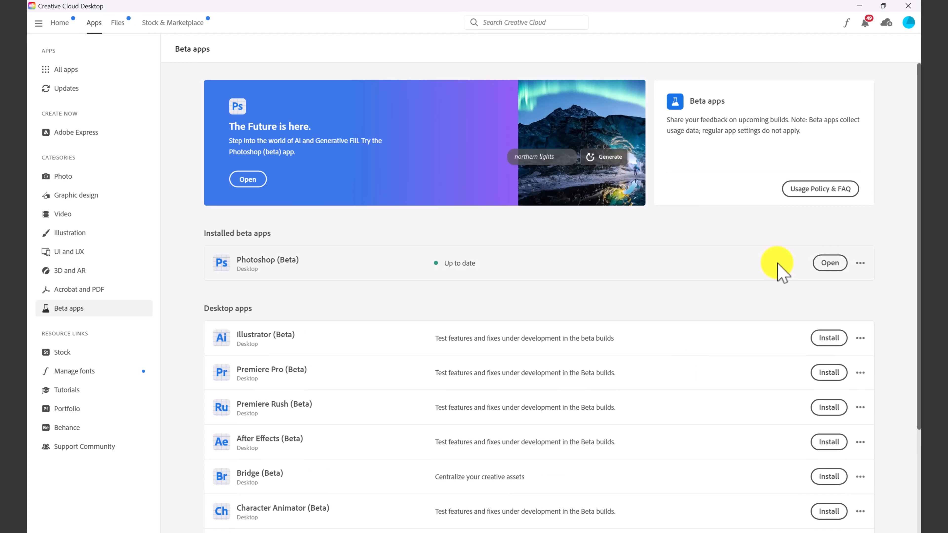
left_click(825, 264)
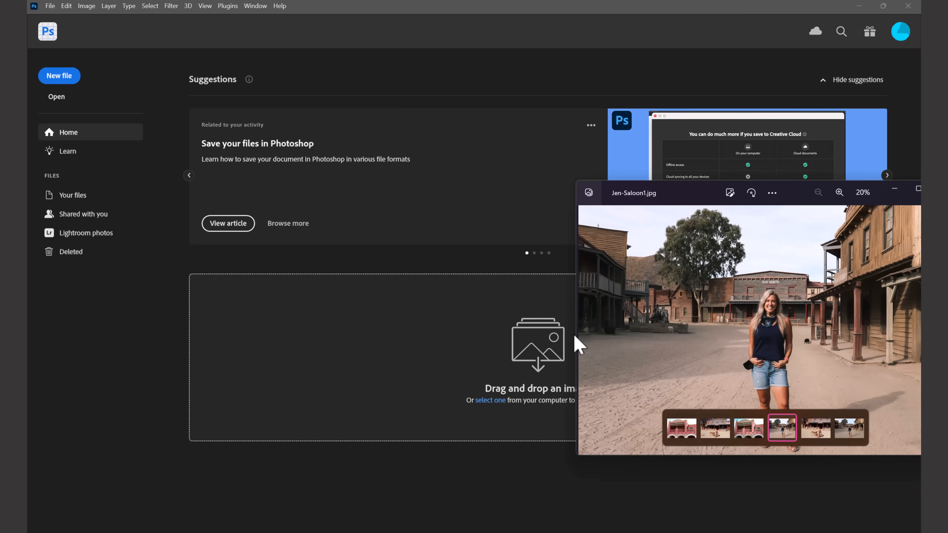
Step: Open the western street photo from the image viewer in Photoshop (Beta) and check that the Contextual Task Bar is enabled
left_click_drag(574, 336, 502, 327)
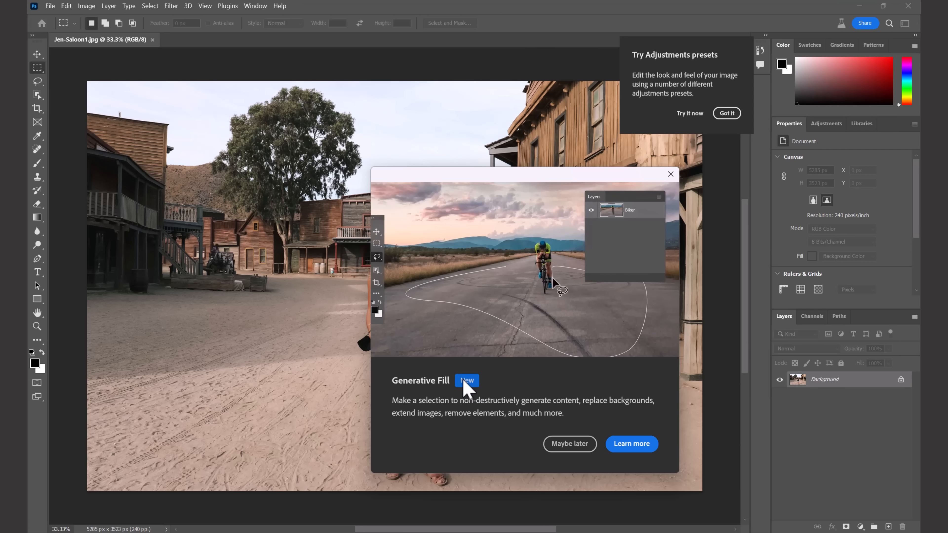
left_click(628, 447)
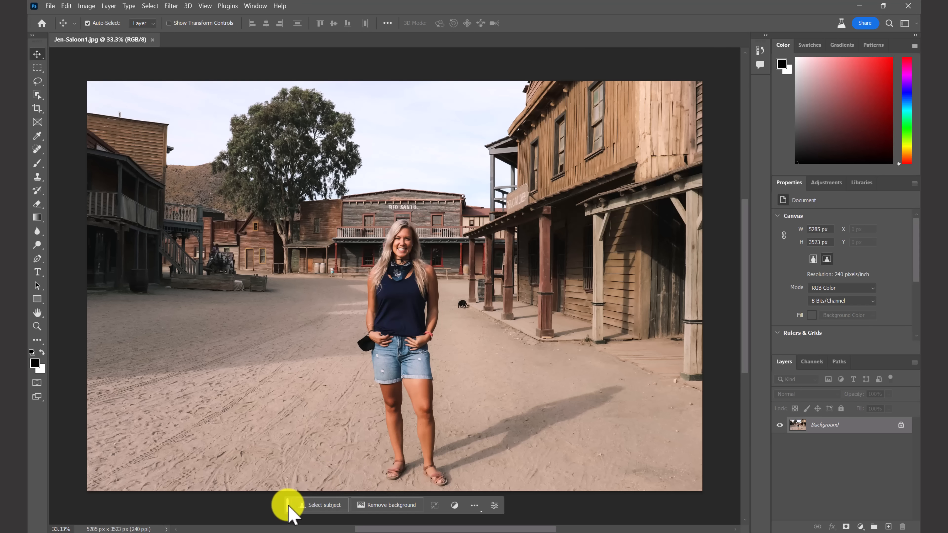
left_click(254, 7)
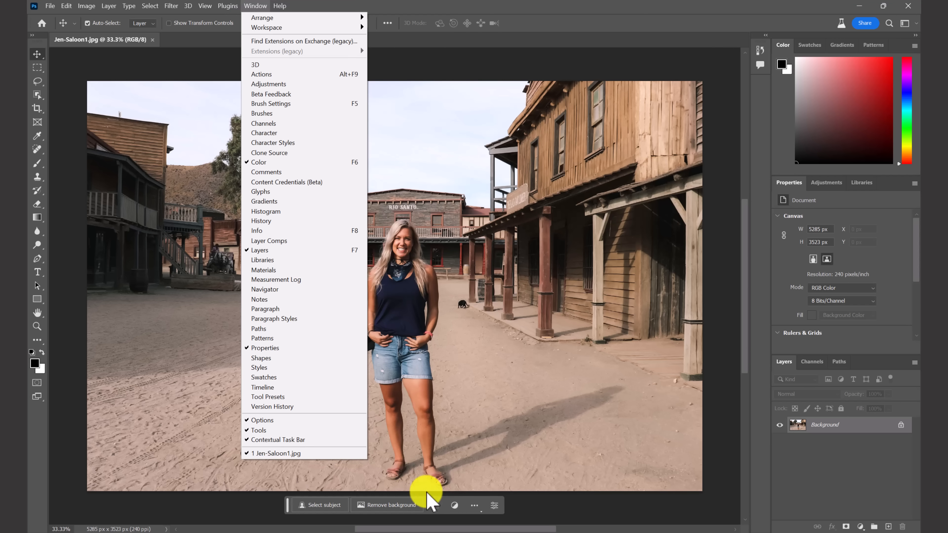
left_click(530, 517)
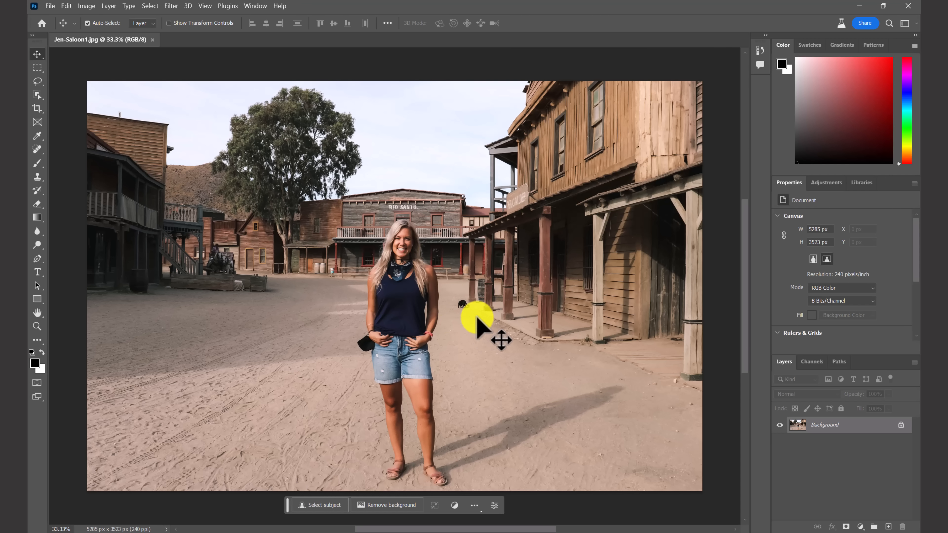
Step: Select the black cat and its shadow near the wooden porch with a loose Lasso outline
key("ctrl+plus")
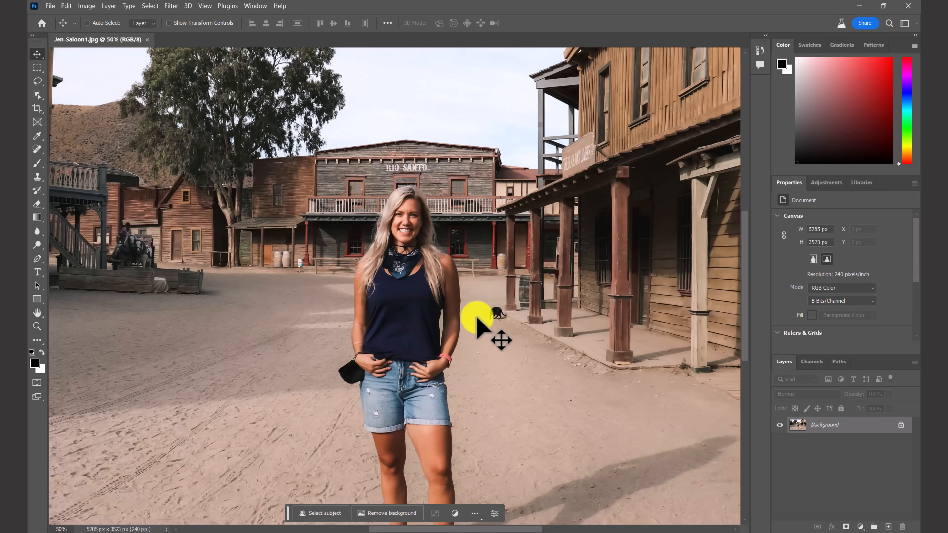
key("ctrl+plus")
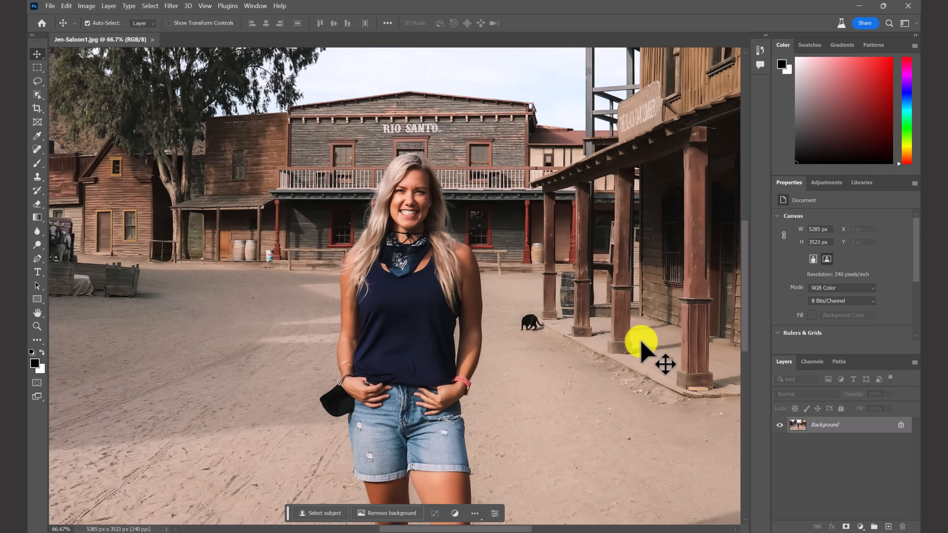
key("ctrl+plus")
key("ctrl+plus")
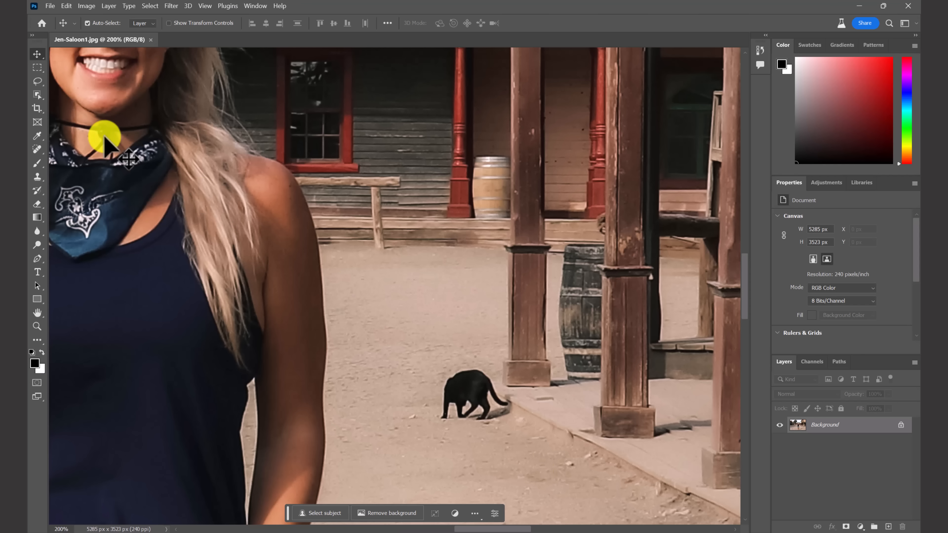
left_click(37, 81)
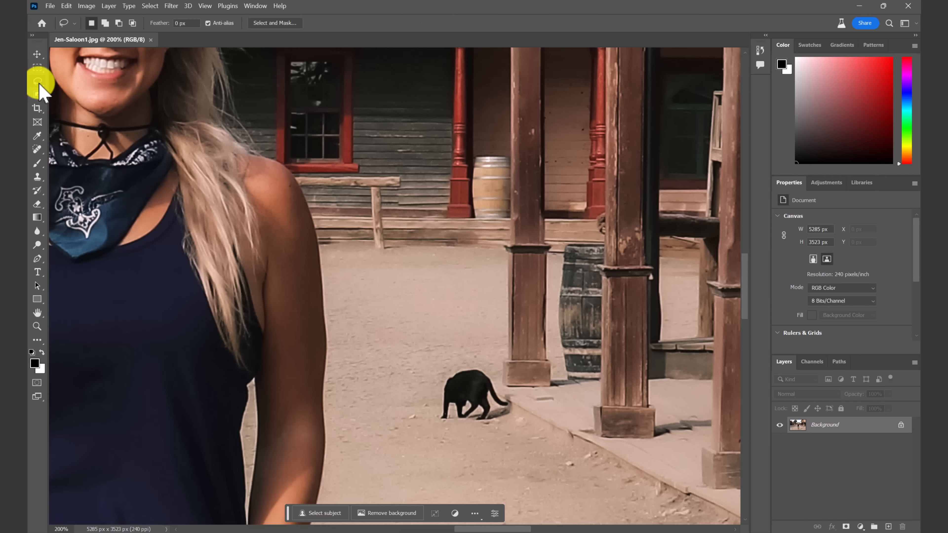
mouse_move(472, 359)
left_mouse_down()
mouse_move(442, 371)
mouse_move(418, 421)
mouse_move(489, 446)
mouse_move(514, 422)
mouse_move(514, 387)
mouse_move(484, 365)
mouse_move(473, 380)
left_mouse_up()
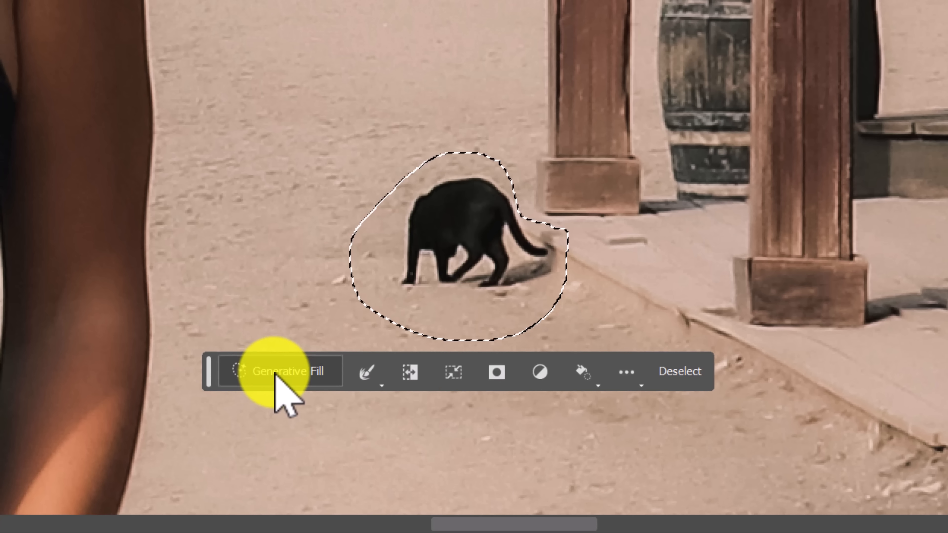
Step: Remove the selected cat using Generative Fill with an empty prompt and choose the third variation
left_click(269, 375)
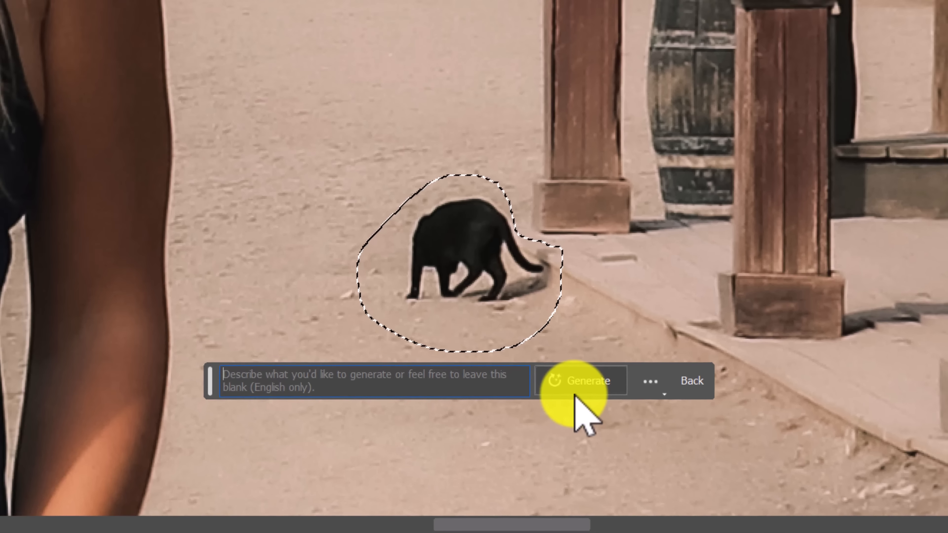
left_click(593, 372)
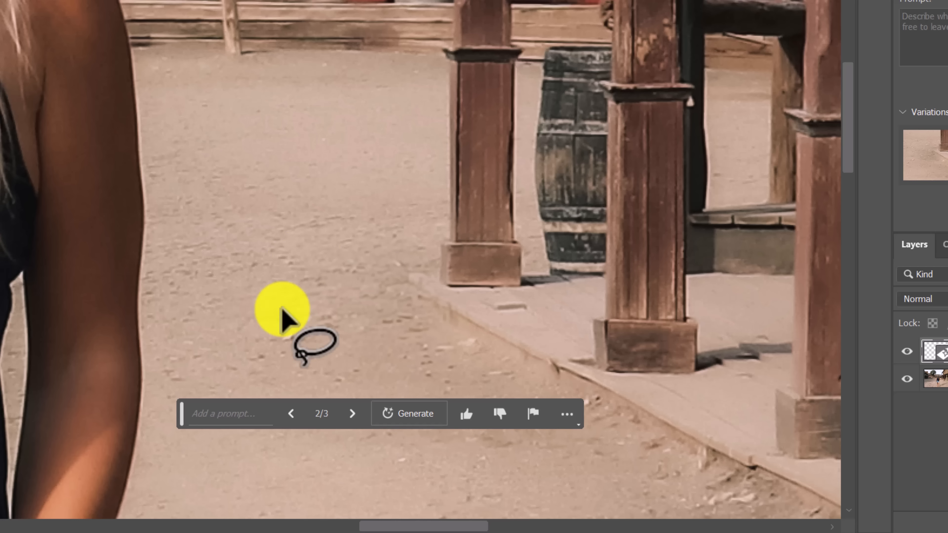
left_click(352, 413)
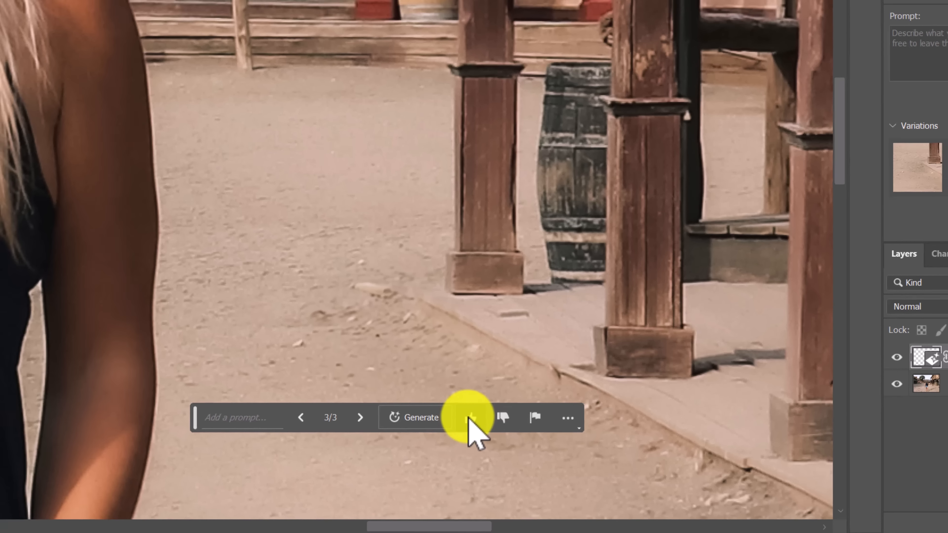
Step: Rate the chosen variation as good, and hide and show Generative Layer 1 to compare the result with the original
left_click(471, 418)
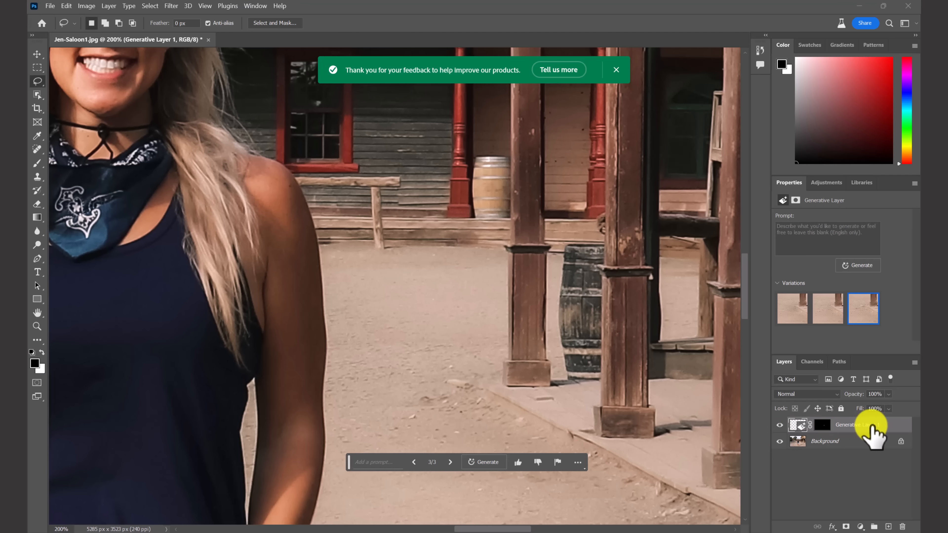
left_click(779, 425)
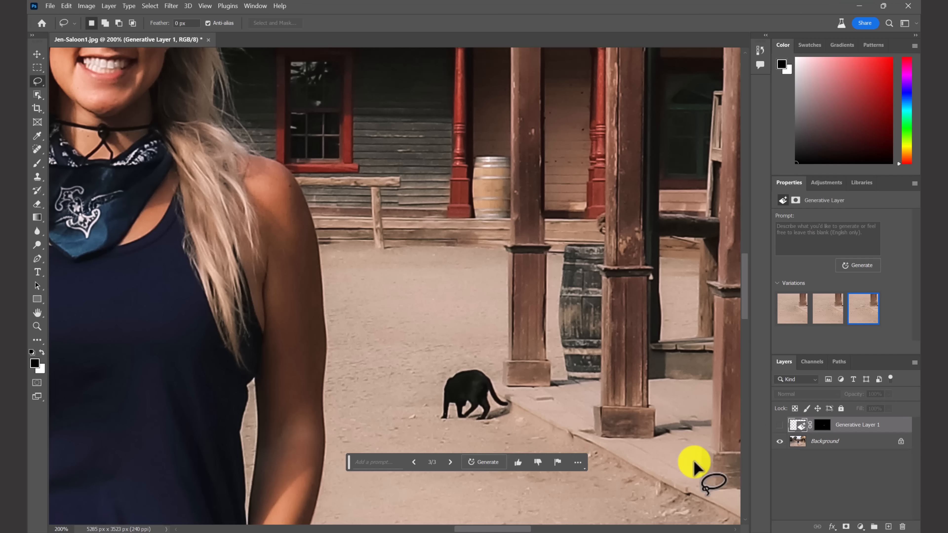
left_click(780, 426)
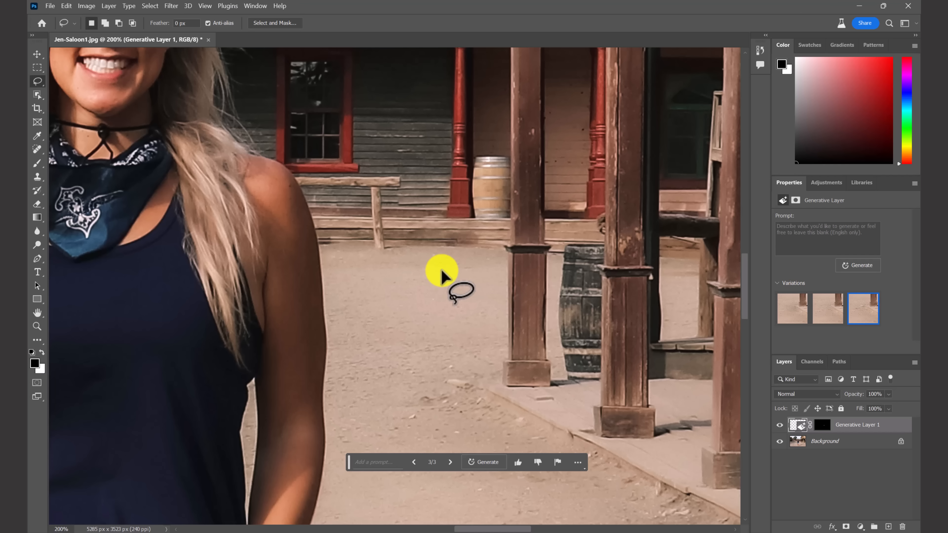
Step: Select the black face mask hanging from the woman's wrist, including its strap, with a Lasso outline
key("ctrl+minus")
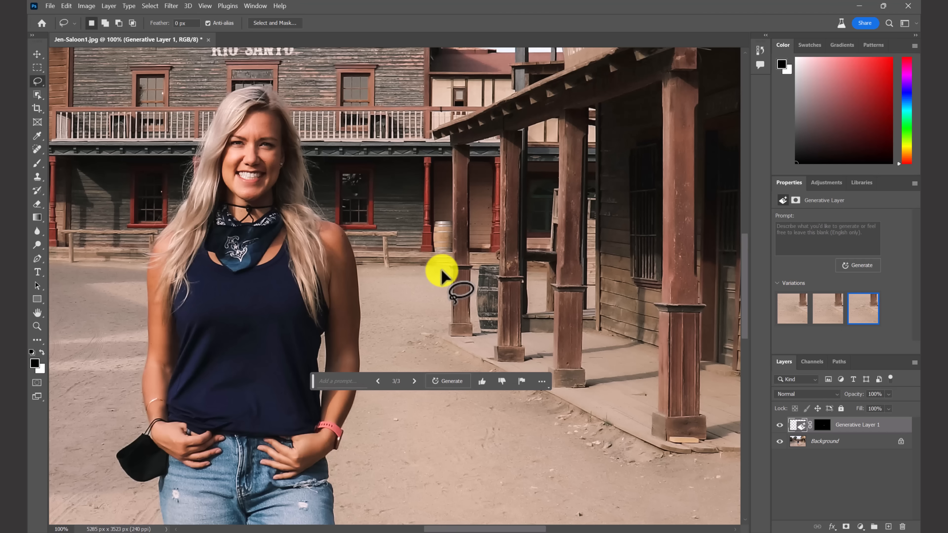
left_click(36, 67)
scroll(364, 482, "left", 5)
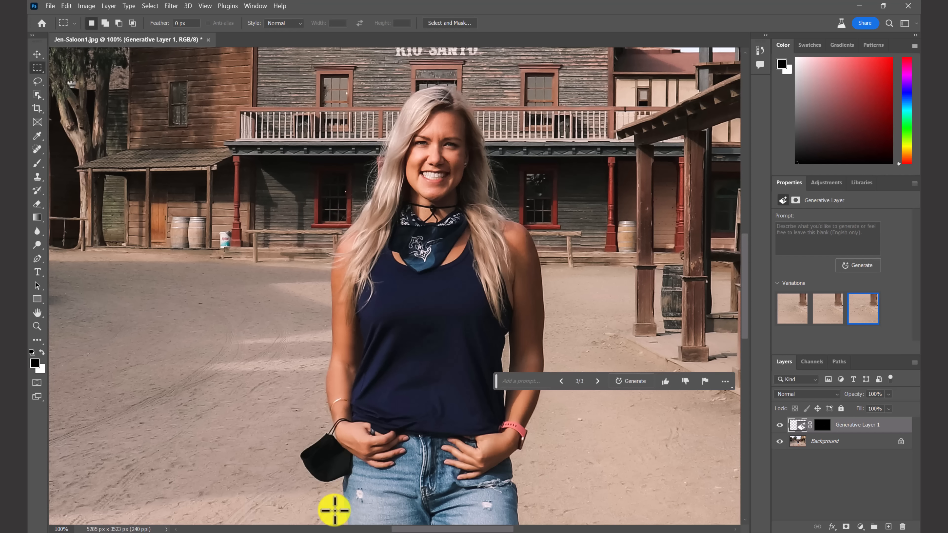
scroll(351, 455, "down", 5)
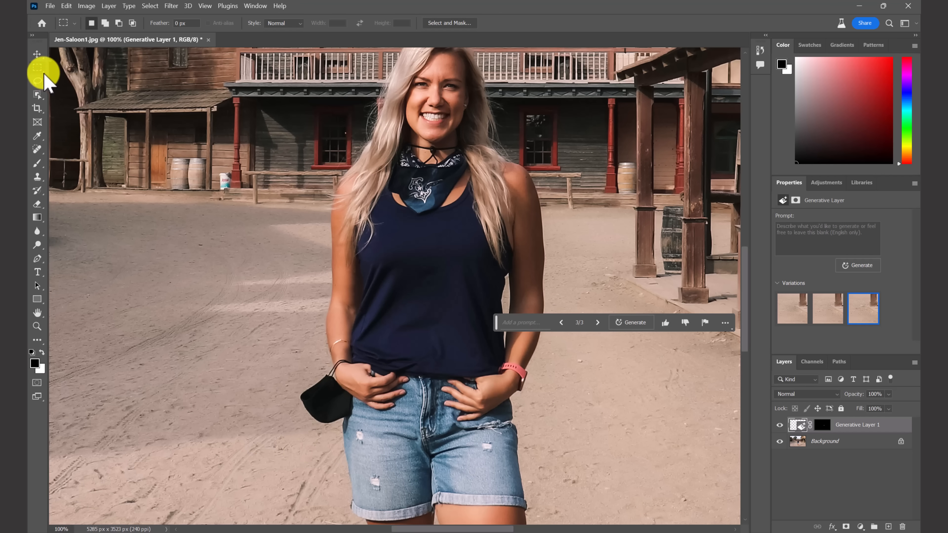
right_click(37, 66)
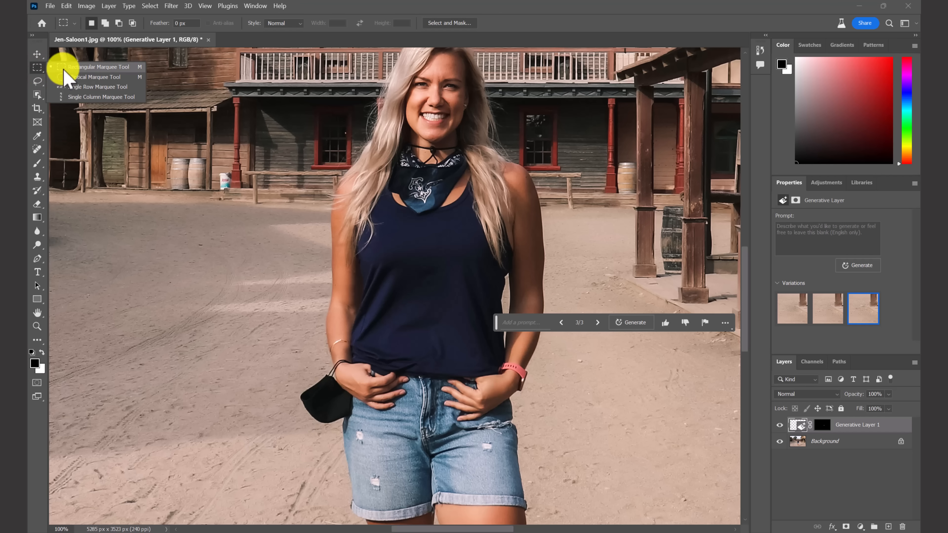
key("l")
mouse_move(340, 444)
left_mouse_down()
mouse_move(354, 397)
mouse_move(340, 372)
mouse_move(353, 364)
mouse_move(342, 358)
mouse_move(293, 394)
mouse_move(295, 413)
mouse_move(339, 440)
left_mouse_up()
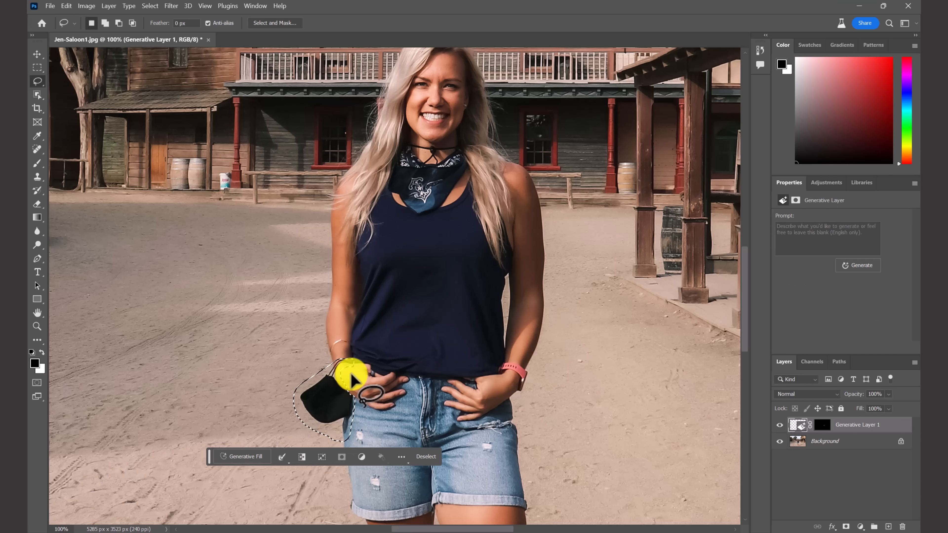
Step: Remove the selected face mask using Generative Fill with an empty prompt and choose the first variation
left_click(255, 461)
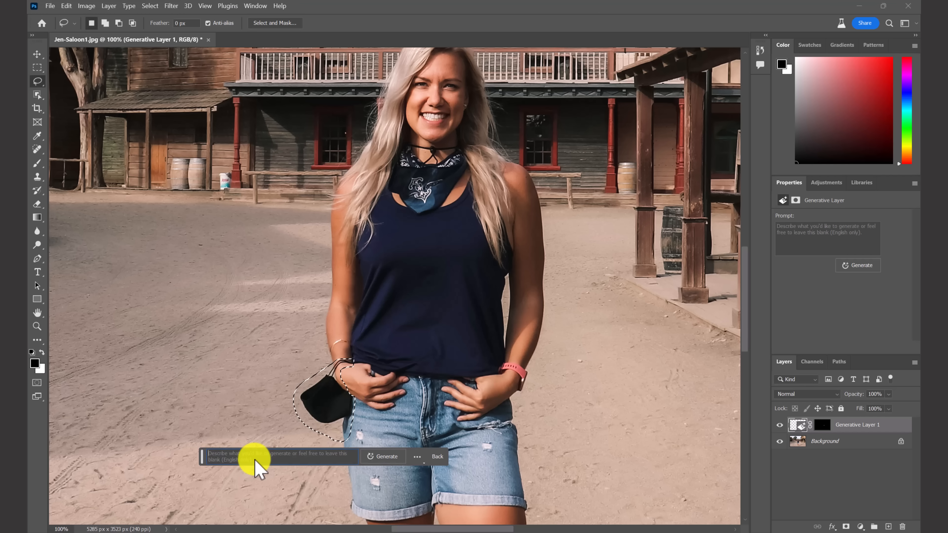
left_click(382, 457)
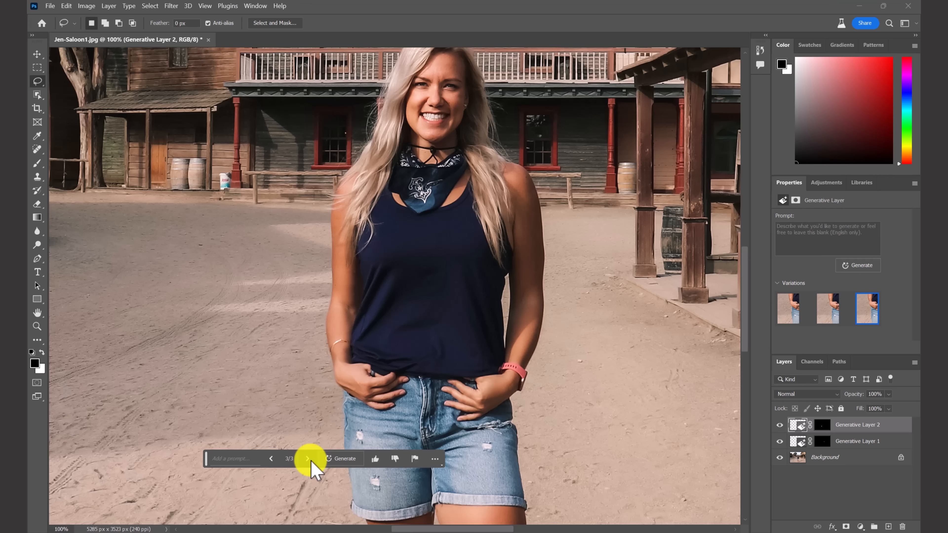
left_click(271, 459)
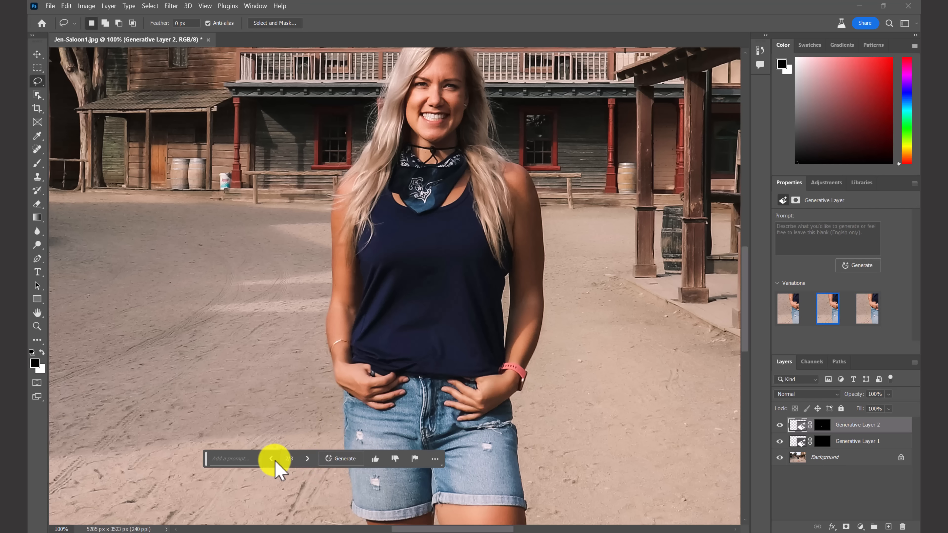
left_click(275, 460)
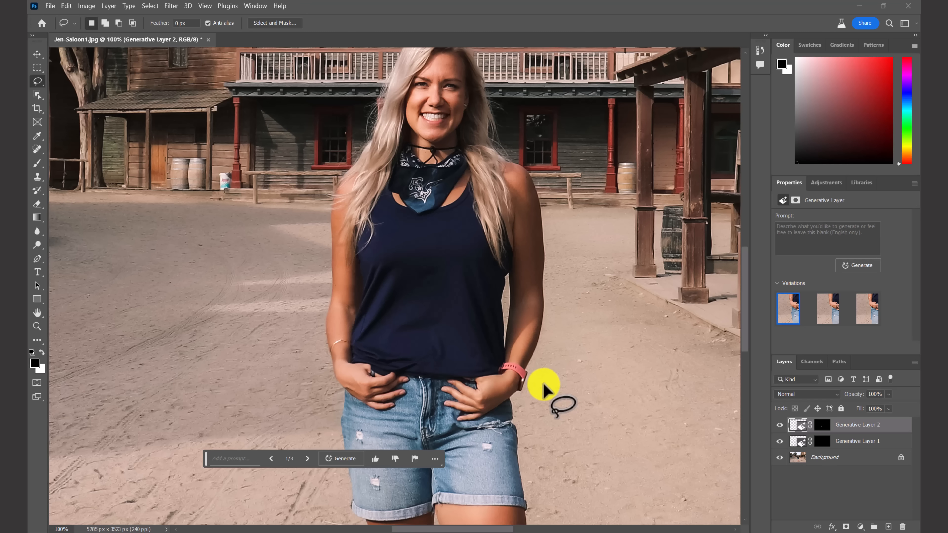
Step: Outline the bucket beside the red post with the Lasso, and remove it using Generative Fill with an empty prompt and the second variation
scroll(537, 281, "up", 1)
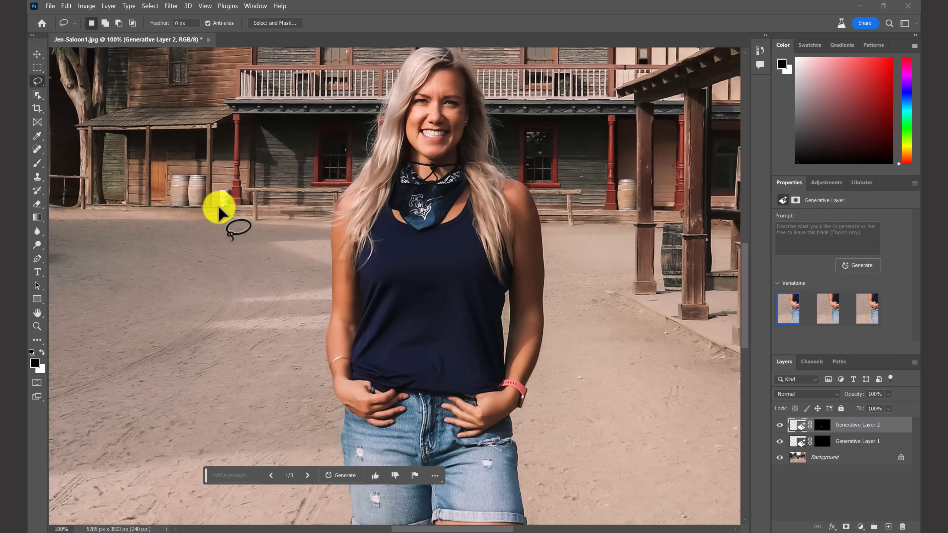
left_click_drag(218, 208, 218, 209)
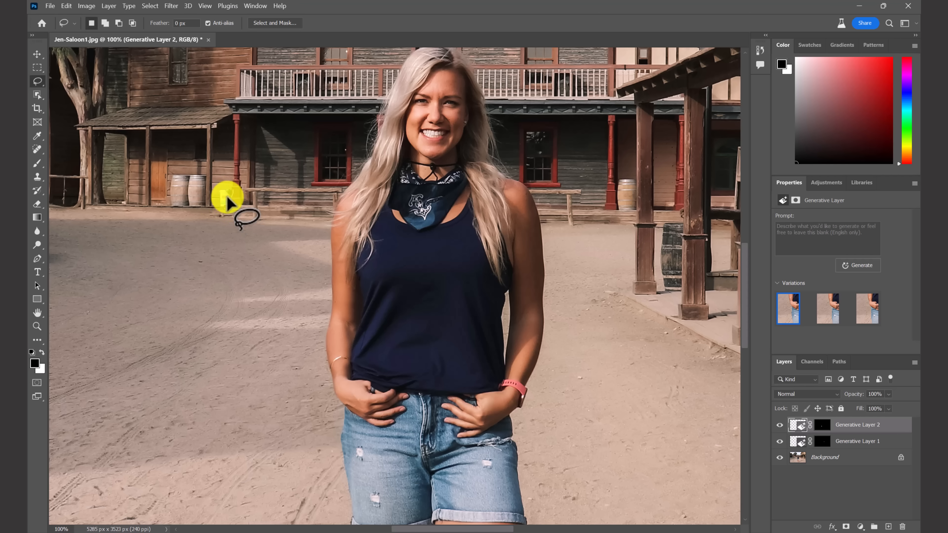
left_click_drag(226, 200, 218, 207)
left_click(154, 224)
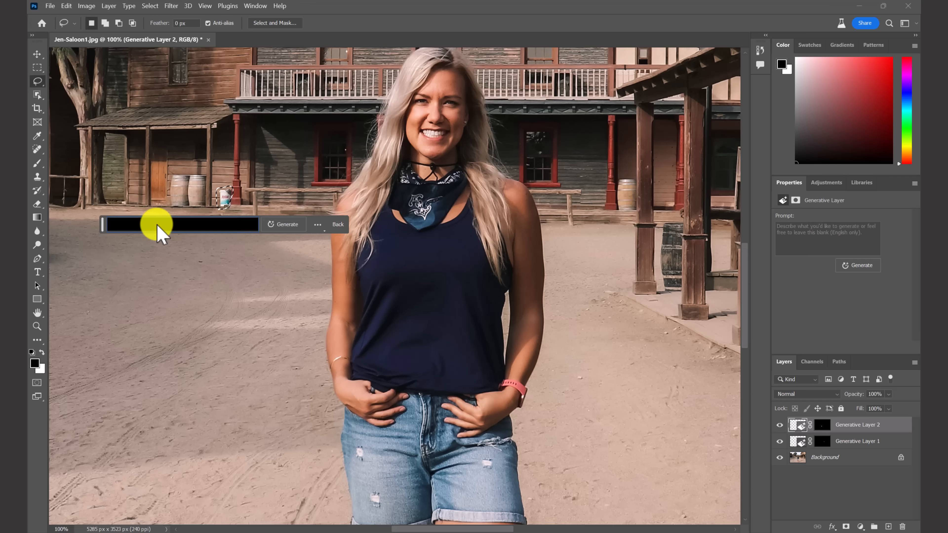
left_click(281, 227)
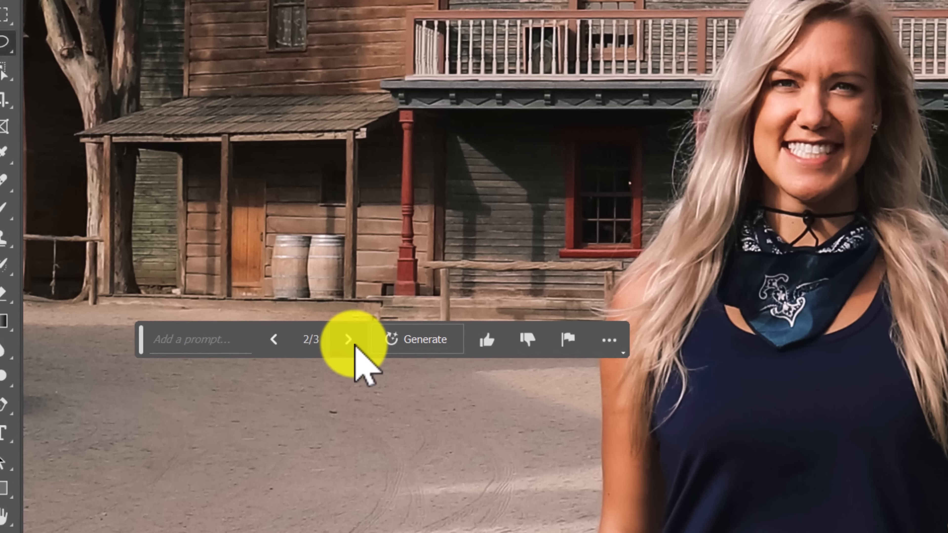
left_click(209, 227)
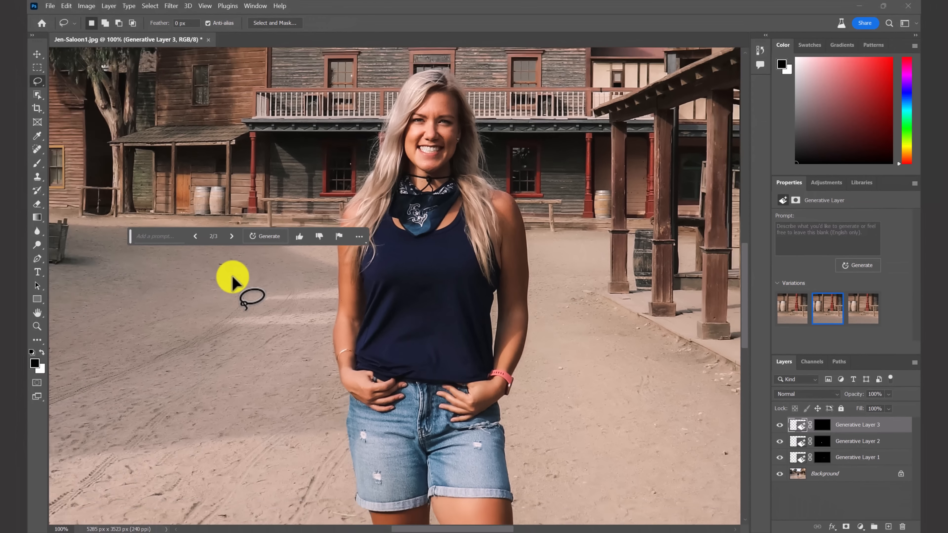
Step: Move the contextual task bar off the woman to the ground beside her legs
key("ctrl+minus")
key("ctrl+minus")
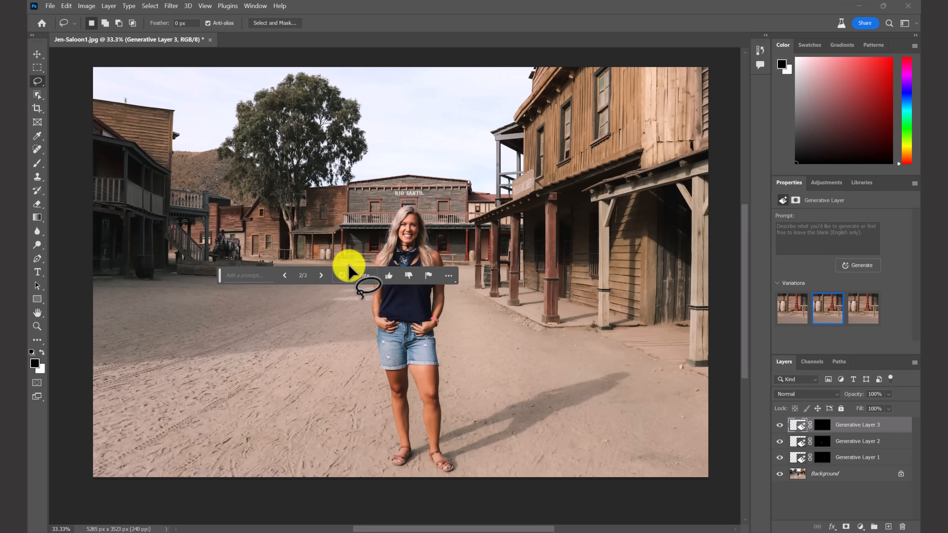
left_click_drag(219, 276, 468, 381)
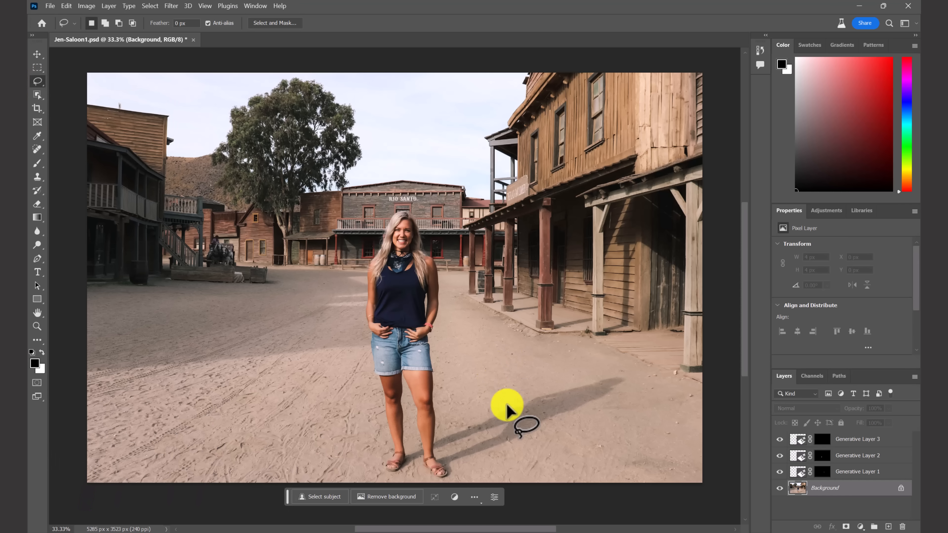
Step: Outline a tall area beside the wooden building with the Lasso and generate "large green cactus" there, choosing the third variation
mouse_move(507, 404)
left_mouse_down()
mouse_move(533, 208)
mouse_move(562, 160)
mouse_move(598, 173)
mouse_move(620, 217)
mouse_move(608, 417)
mouse_move(589, 444)
mouse_move(500, 413)
left_mouse_up()
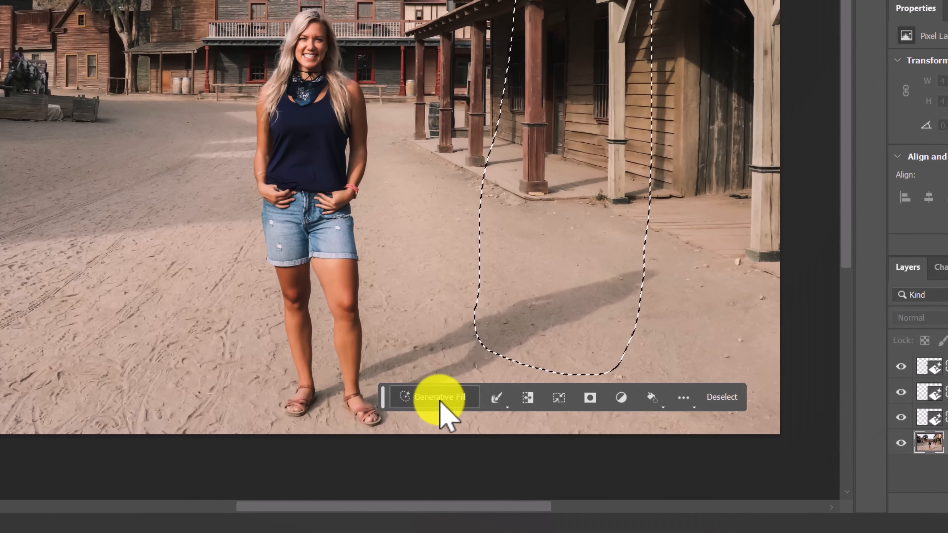
left_click(440, 399)
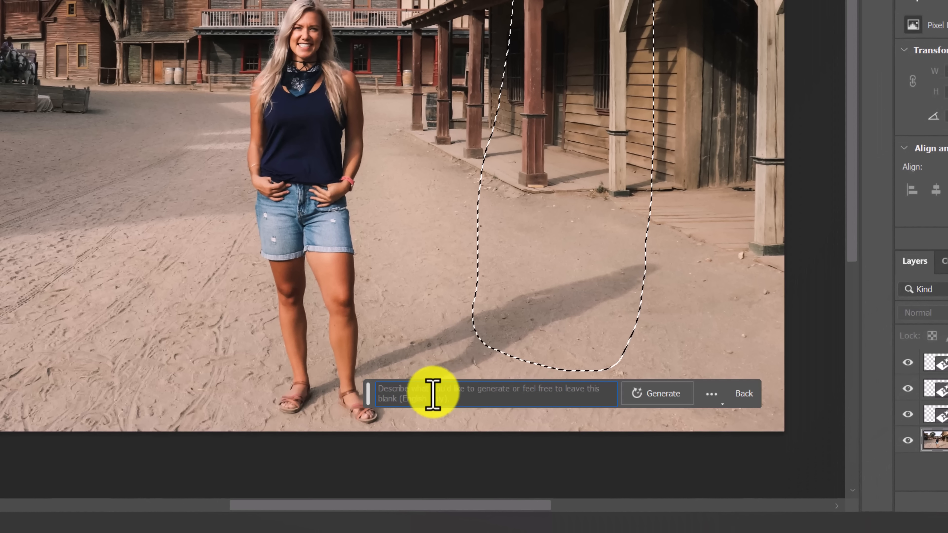
type("large ")
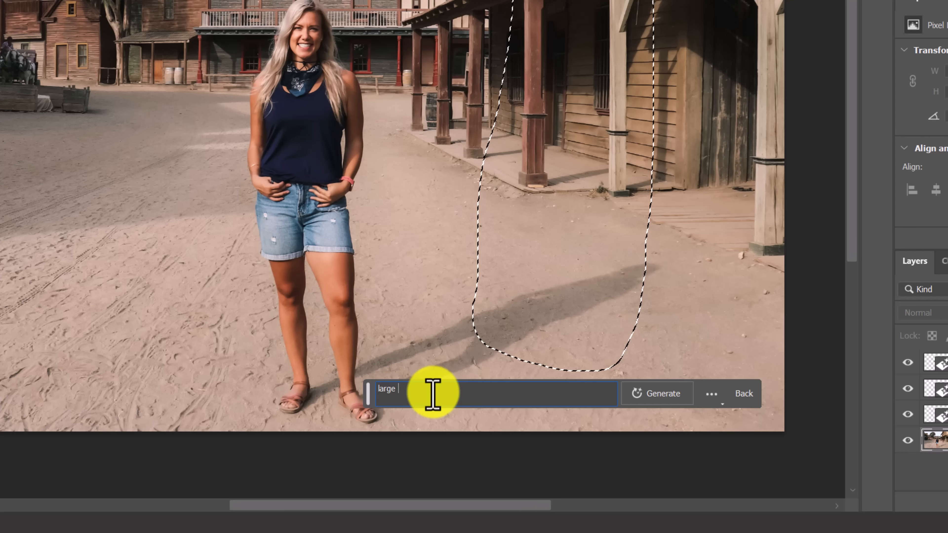
type("green cactus")
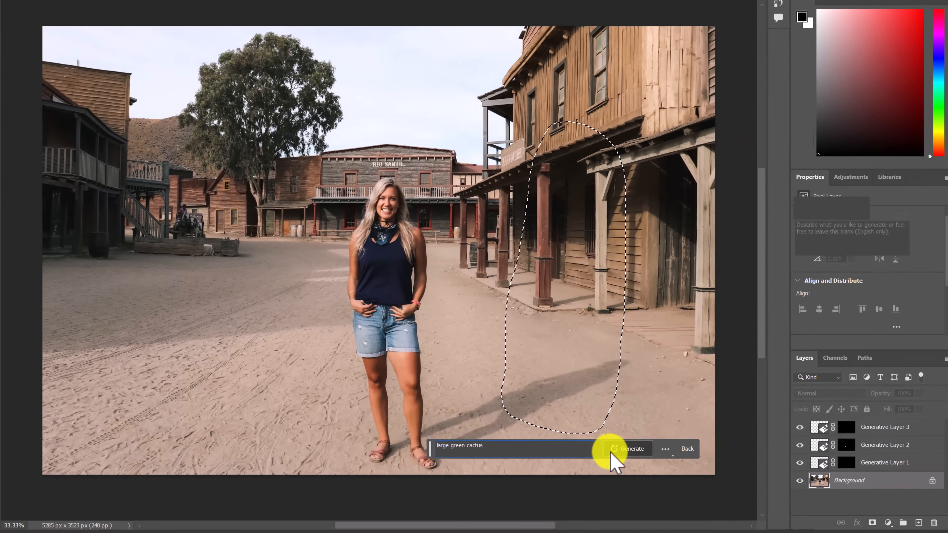
left_click(657, 393)
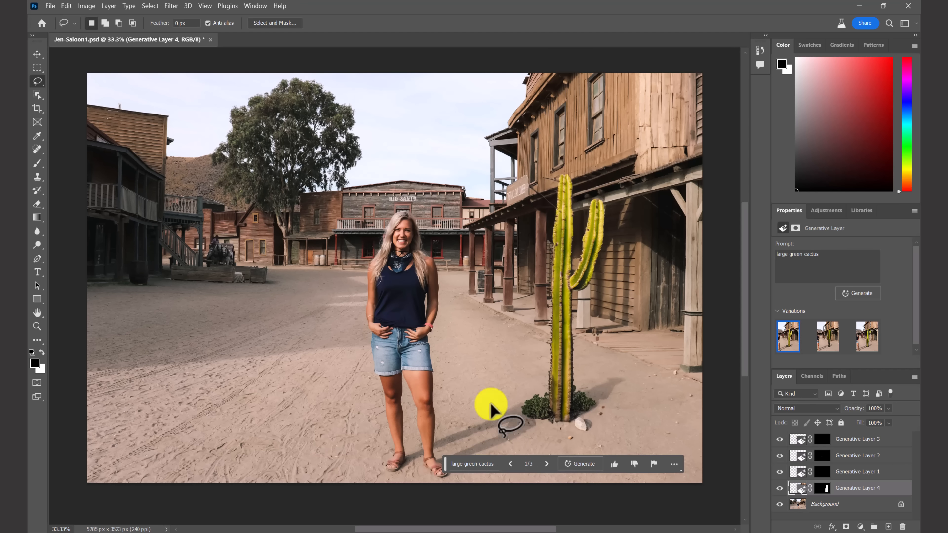
left_click(547, 464)
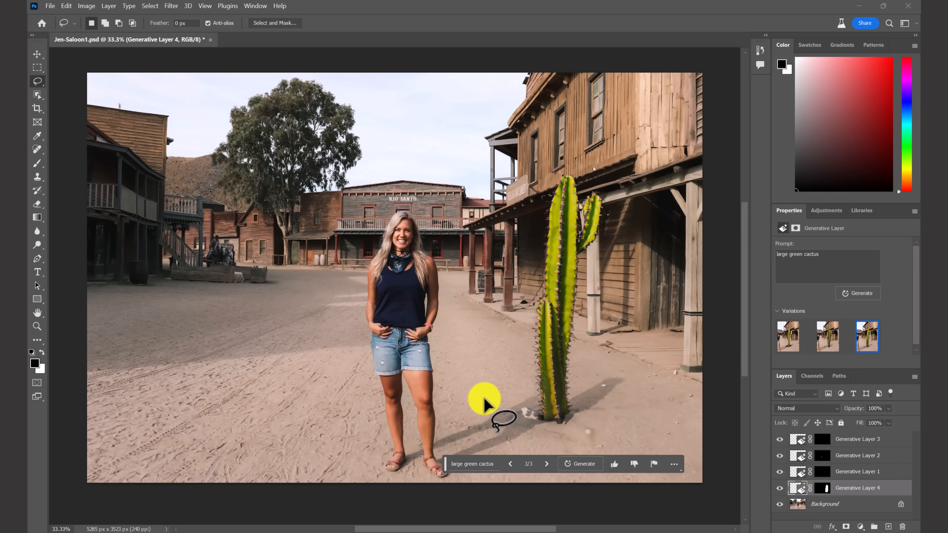
Step: Deselect all layers and outline a long diagonal area of ground opposite the cactus, beside the woman, with the Lasso
left_click(37, 54)
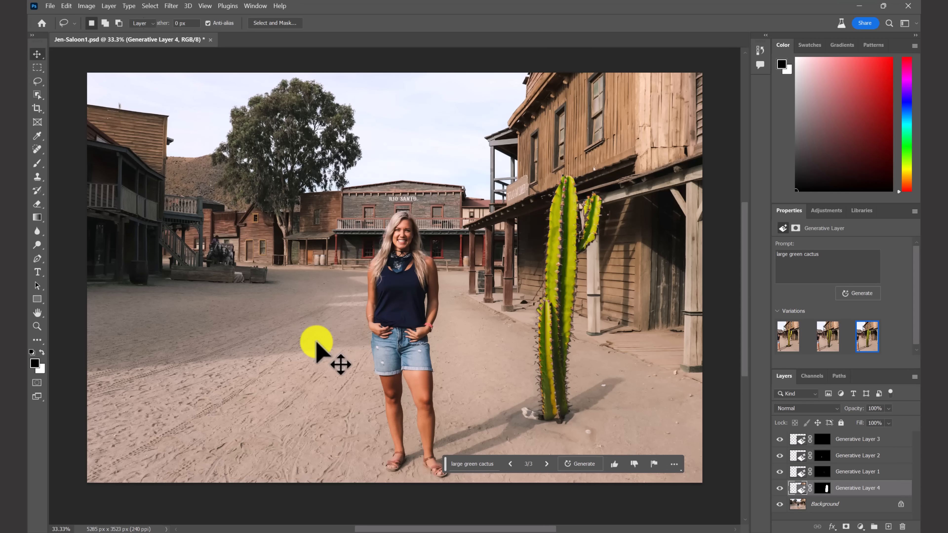
left_click(254, 271)
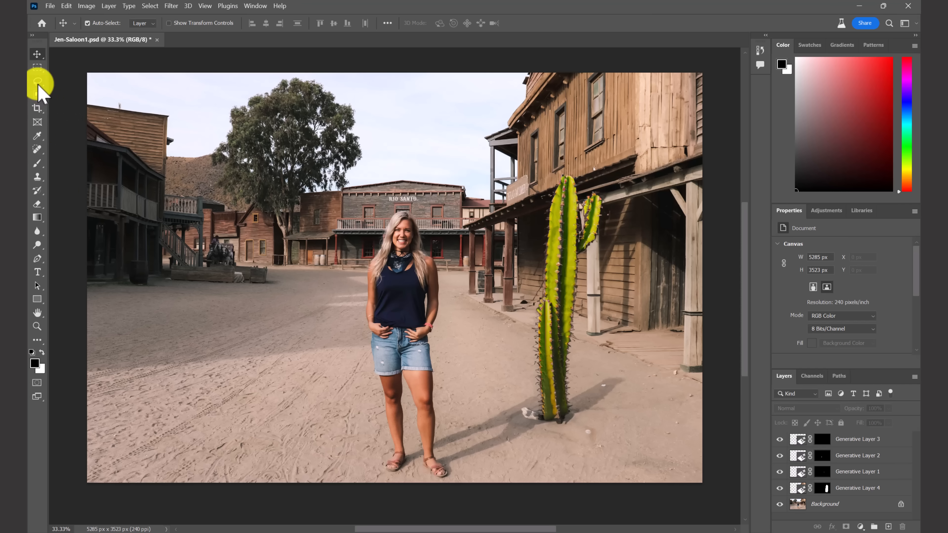
left_click(38, 84)
left_click_drag(224, 421, 234, 423)
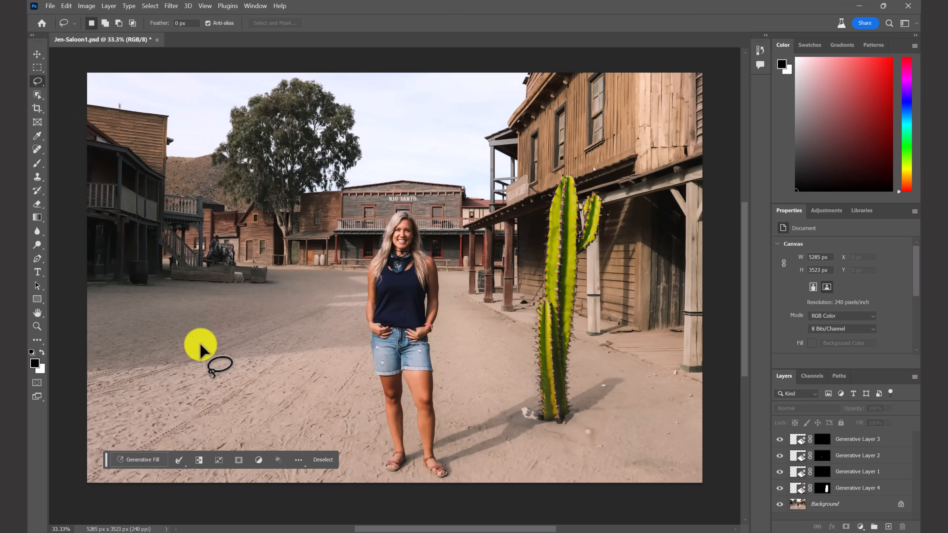
Step: Fill the selected ground area using Generative Fill with the prompt "desert snake"
left_click(151, 460)
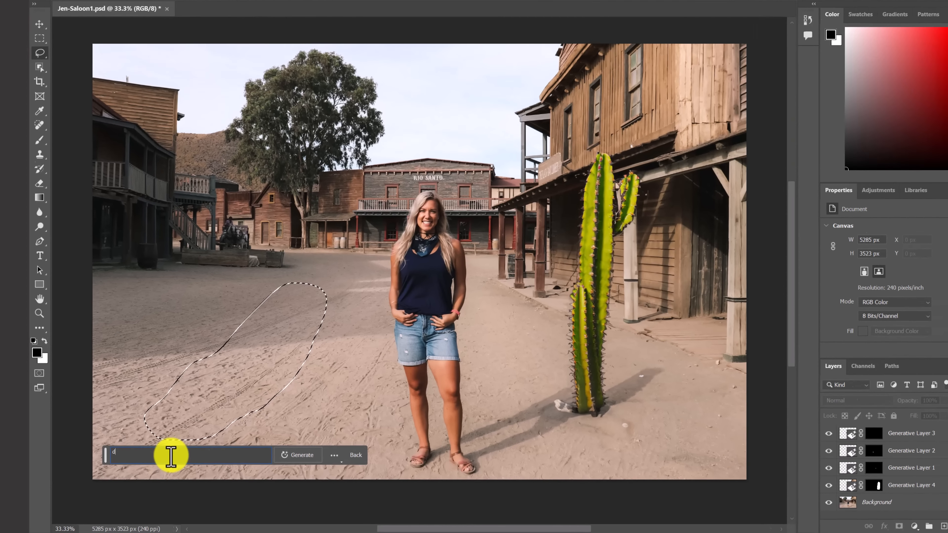
type("desert sna")
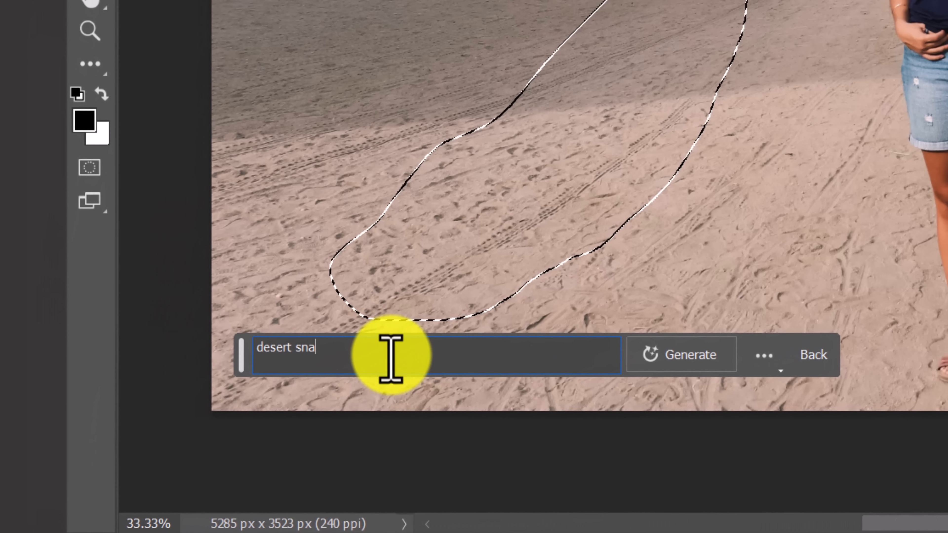
type("ke")
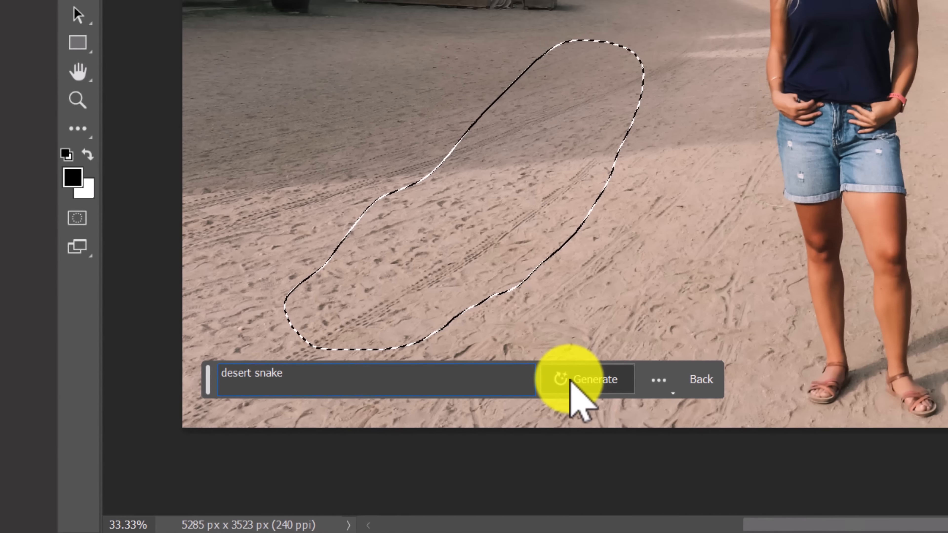
left_click(570, 381)
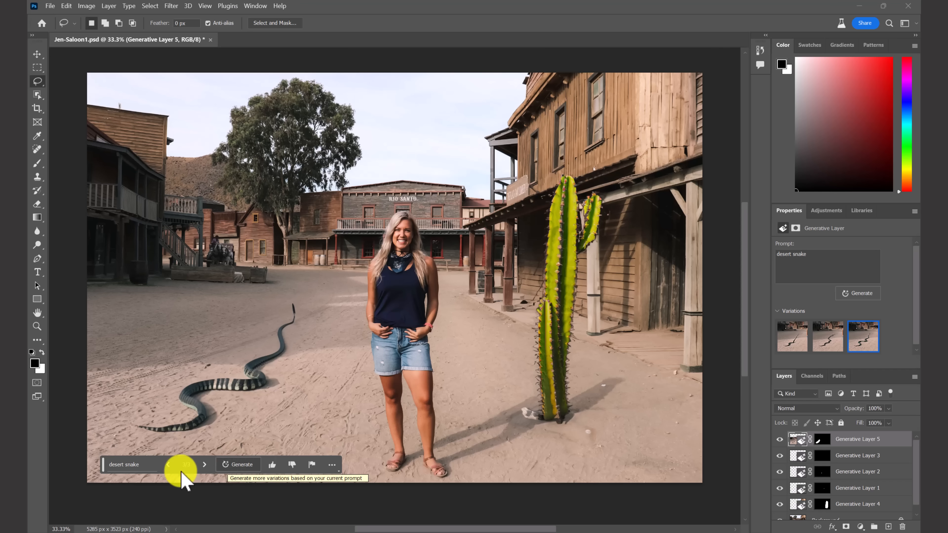
Step: Generate more desert snake variations from the same prompt and choose the eighth one
left_click(229, 467)
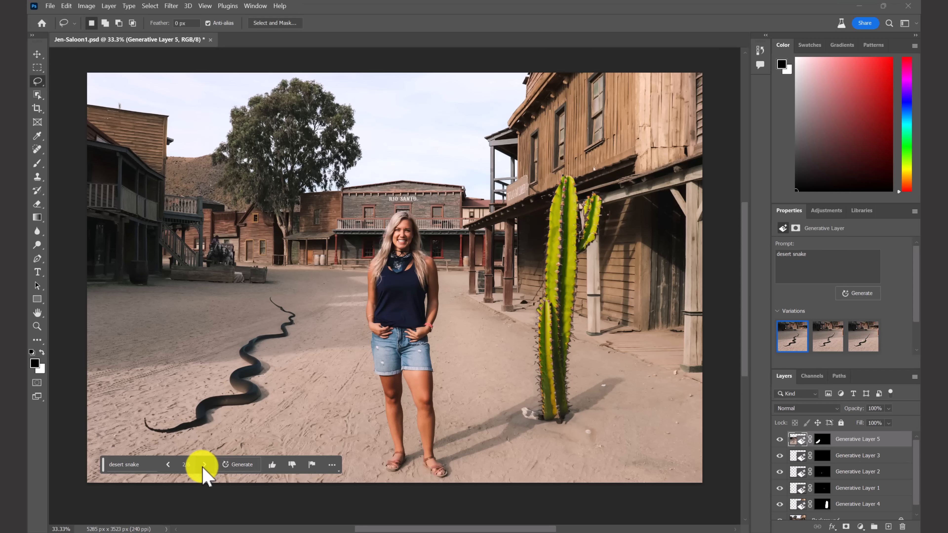
left_click(204, 465)
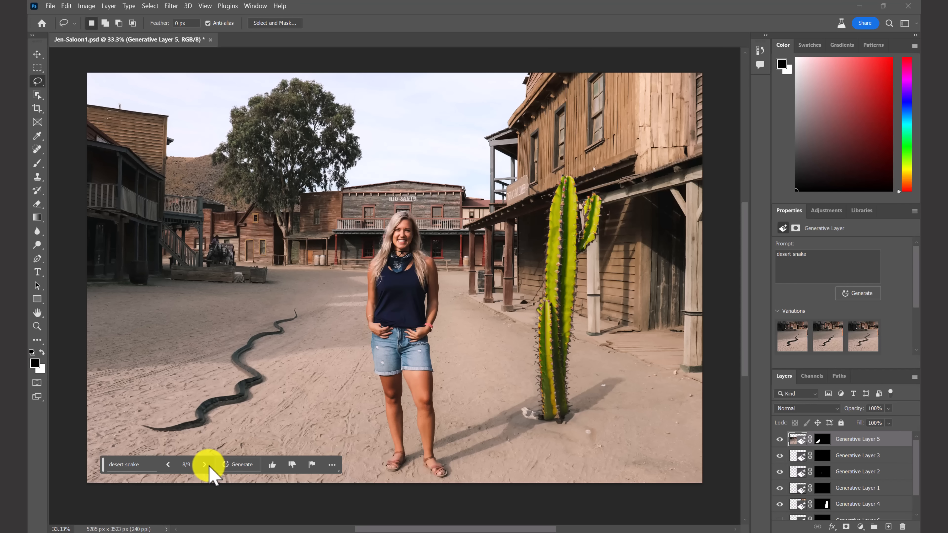
left_click(205, 465)
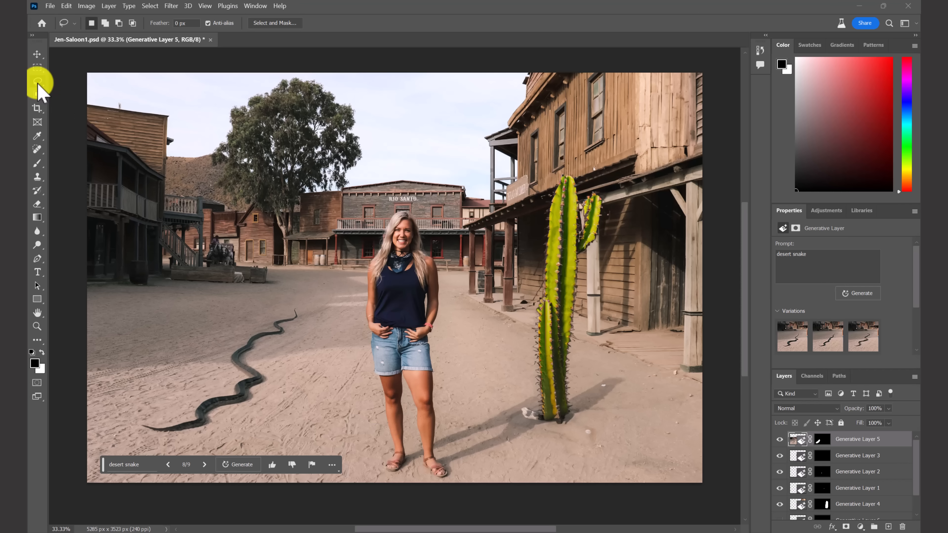
Step: On the Background layer, outline the woman's lower legs and feet with the Lasso and generate "brown cowgirl boots" with Generative Fill
key("alt+shift+bracketleft")
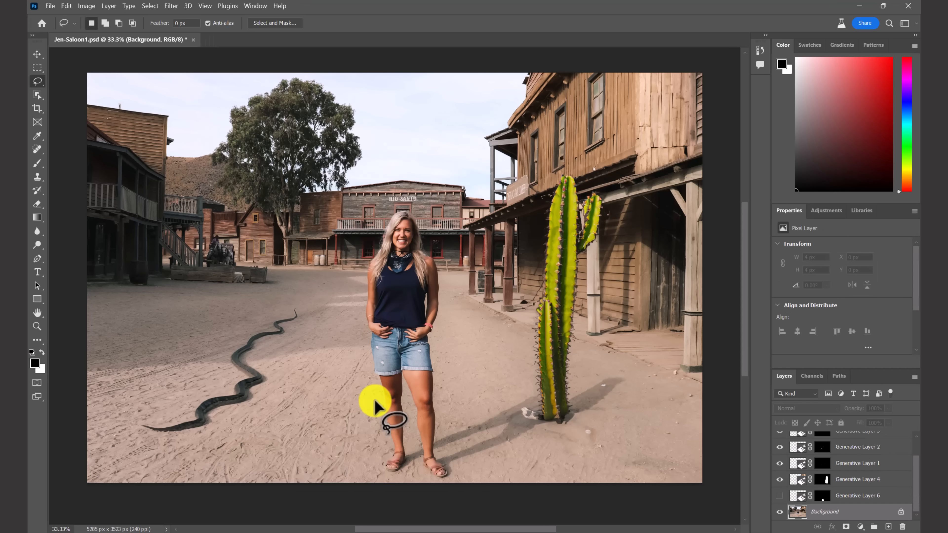
mouse_move(375, 401)
left_mouse_down()
mouse_move(440, 412)
mouse_move(452, 478)
mouse_move(375, 476)
mouse_move(367, 468)
mouse_move(376, 404)
left_mouse_up()
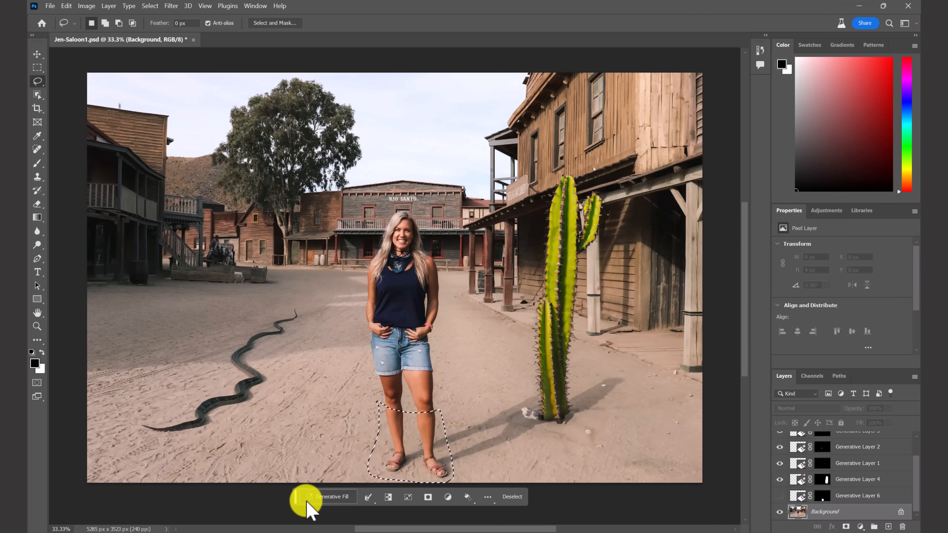
left_click(320, 502)
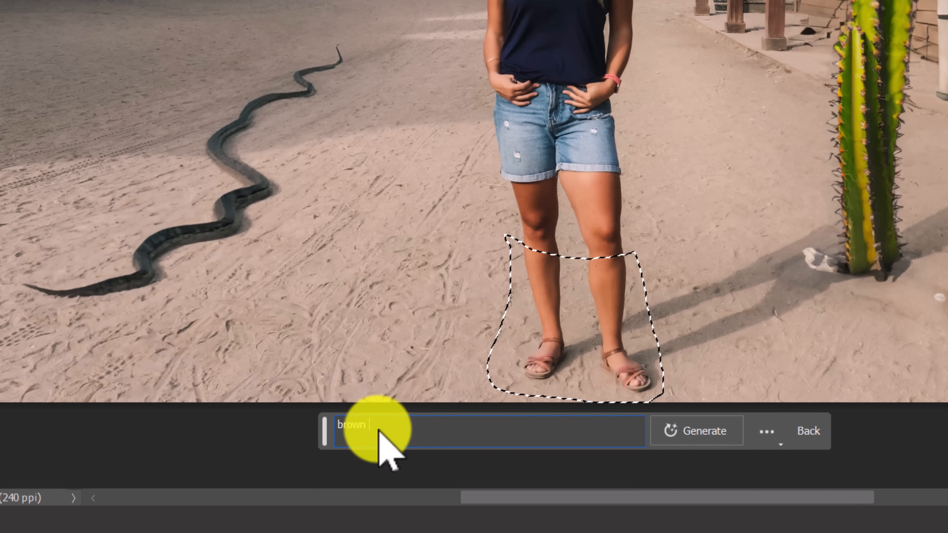
type("brown cowgirl boots")
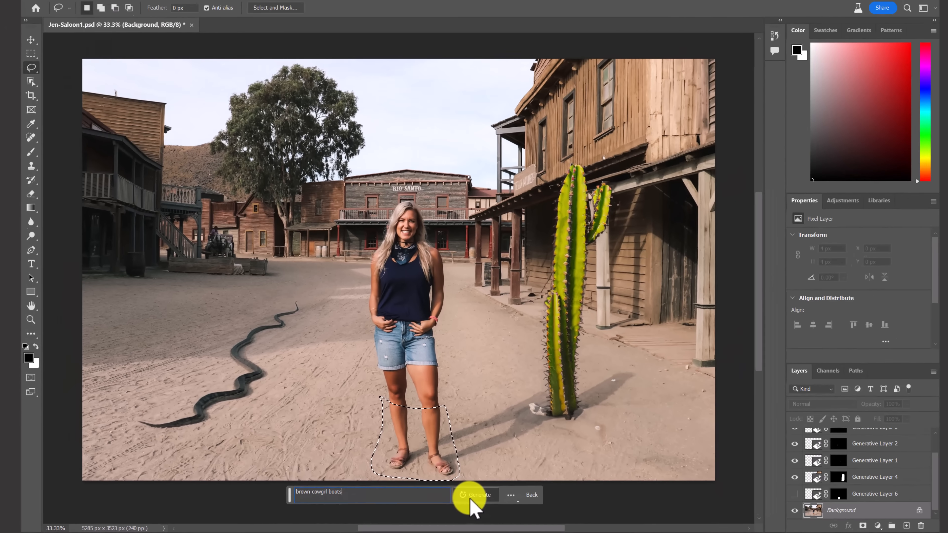
left_click(668, 438)
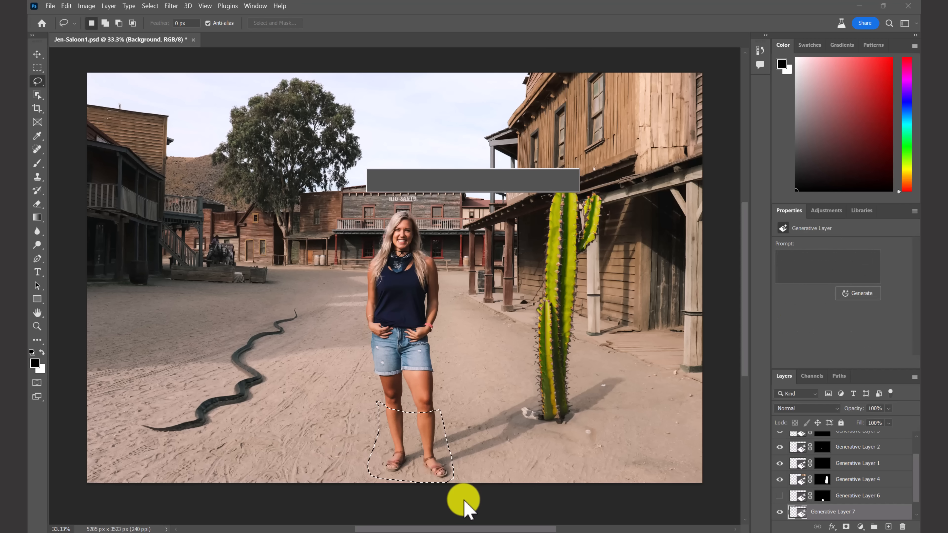
left_click(462, 498)
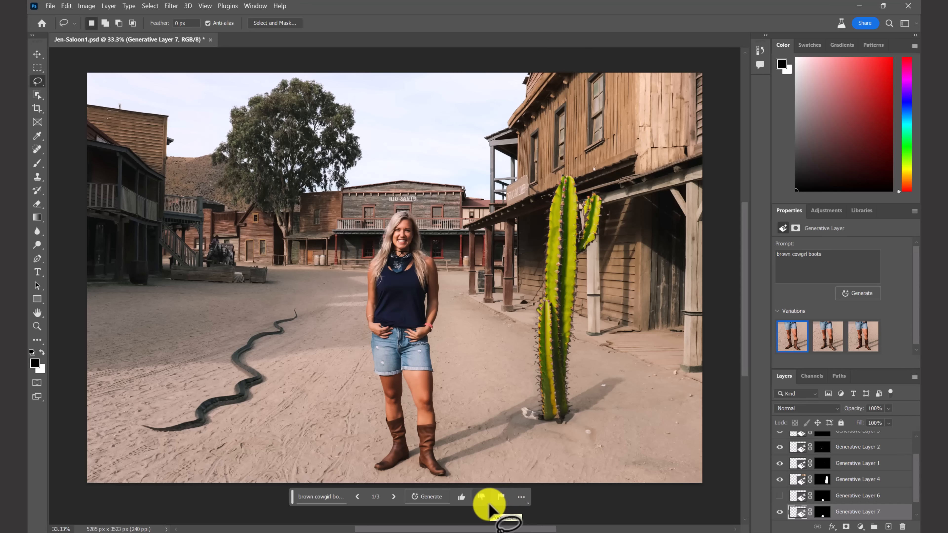
Step: Compare the three boot variations up close and return to the first one
key("ctrl+plus")
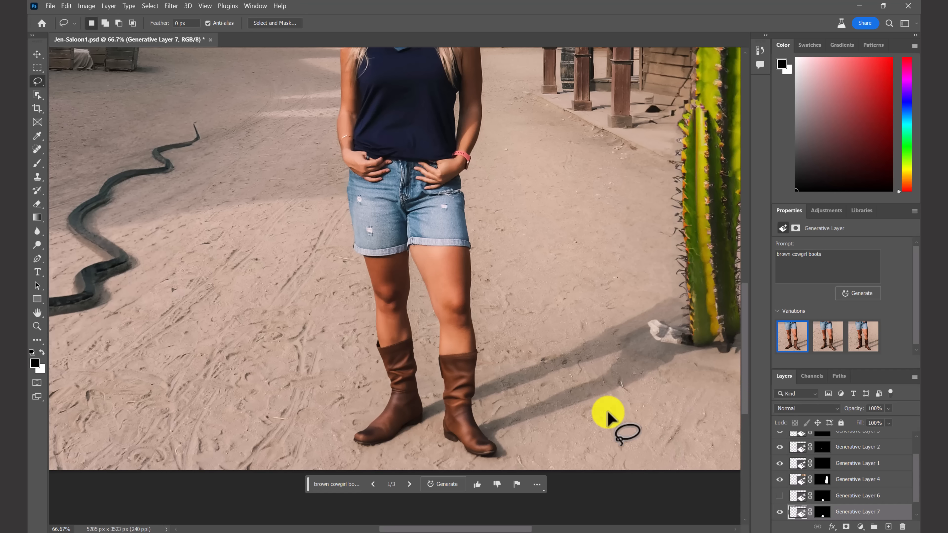
left_click(411, 484)
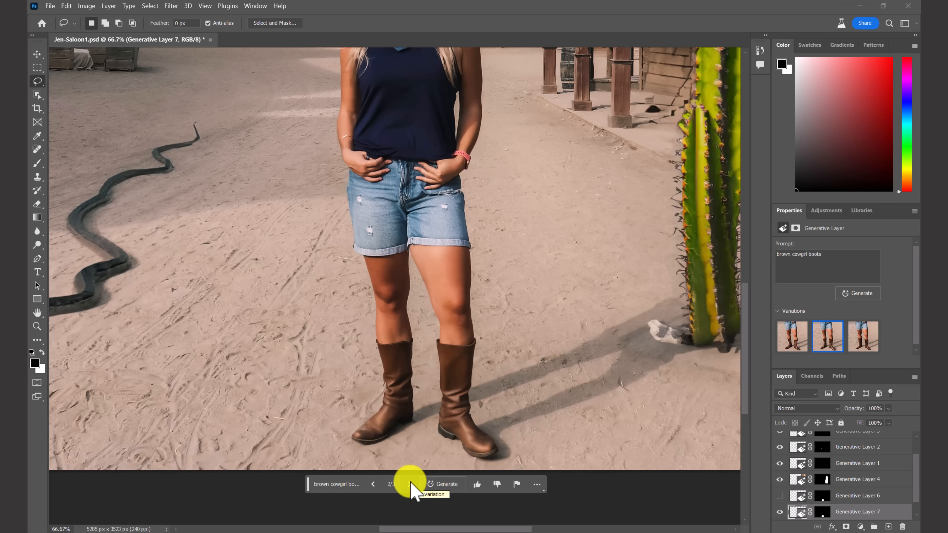
left_click(411, 484)
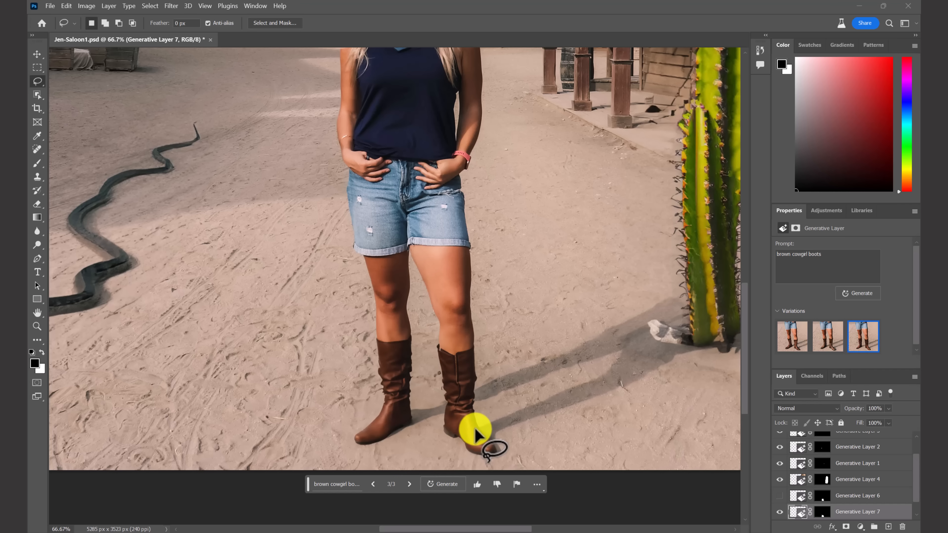
left_click(378, 484)
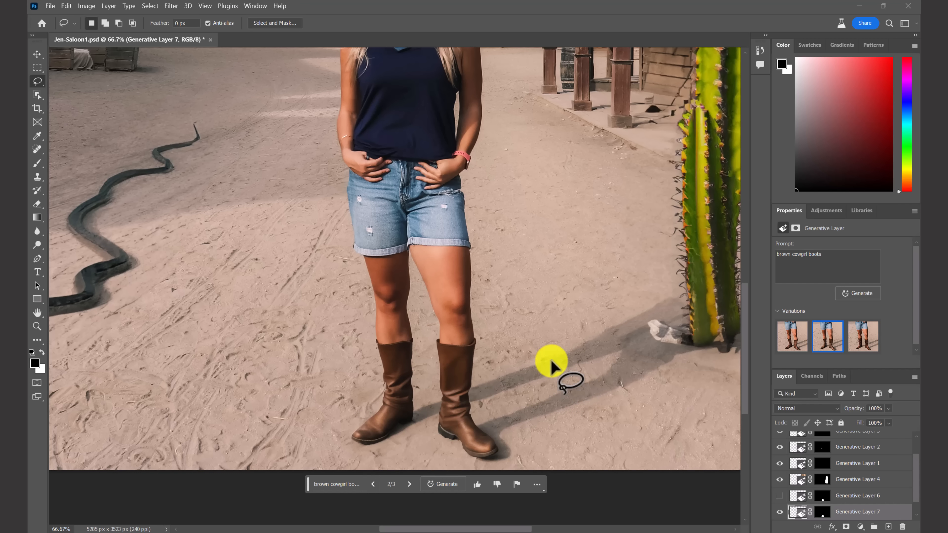
key("ctrl+minus")
key("ctrl+minus")
scroll(535, 425, "up", 3)
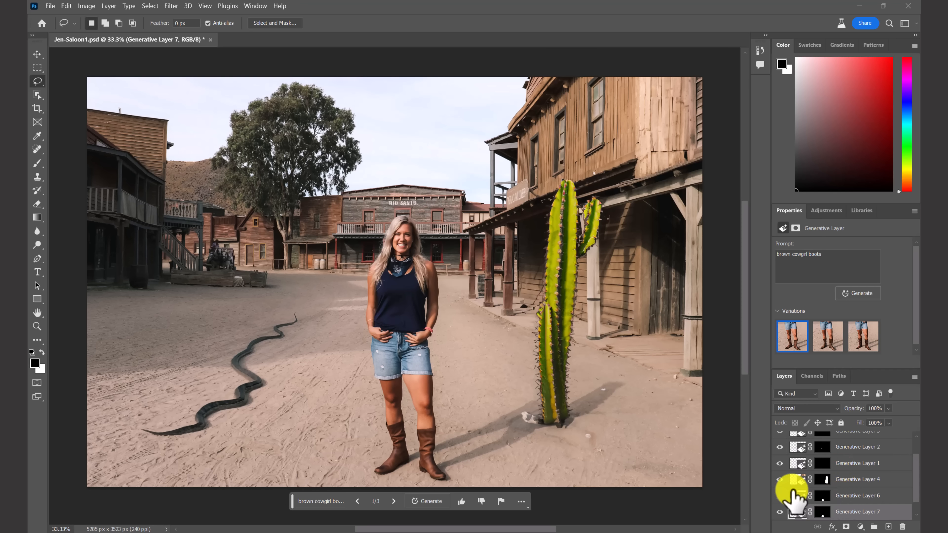
Step: Toggle the visibility of the cactus layer, Generative Layer 4, to compare the photo with and without the cactus
left_click(780, 479)
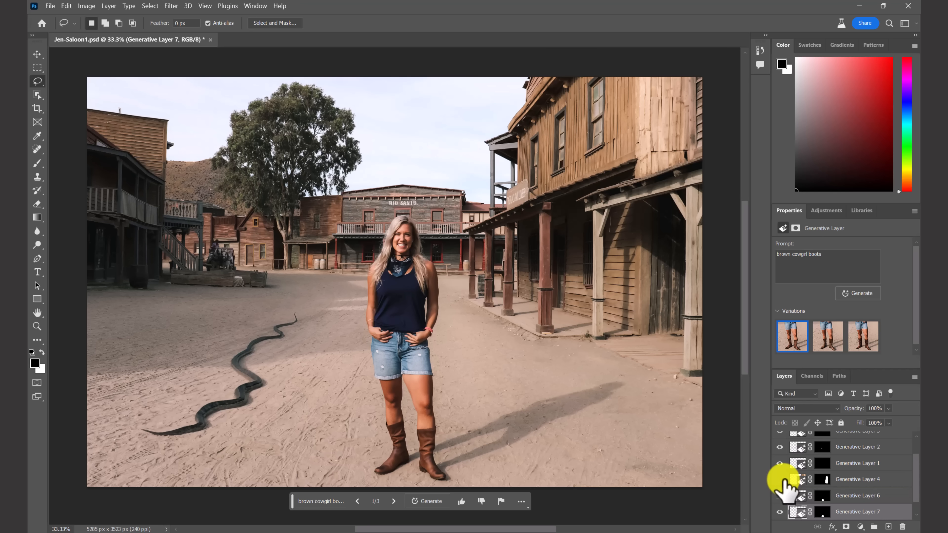
left_click(780, 480)
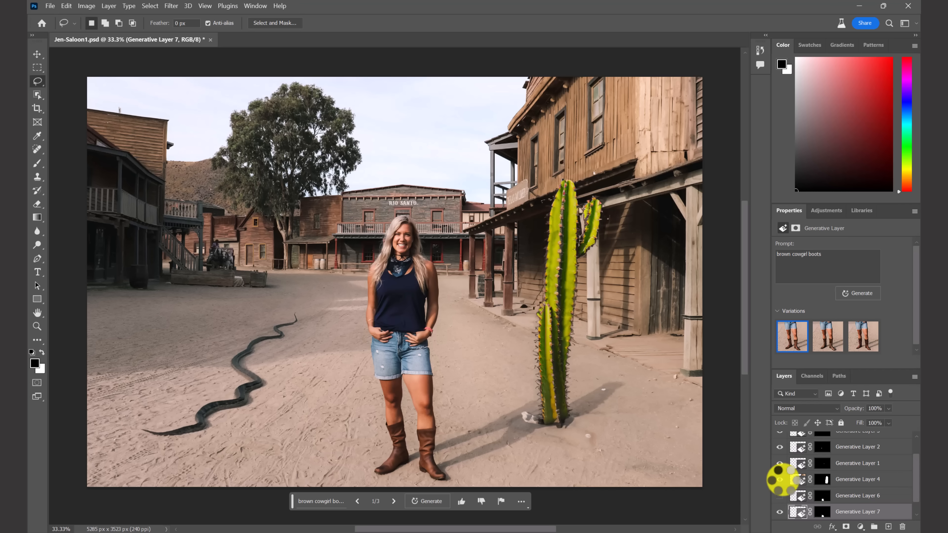
left_click(780, 480)
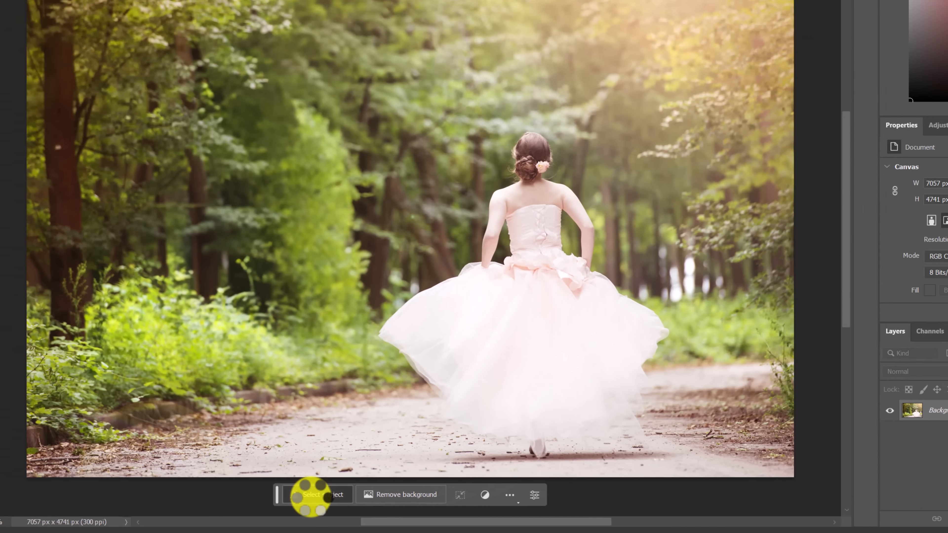
Step: Select the running bride as the subject, invert the selection to the background, and run Generative Fill with a blank prompt
left_click(298, 452)
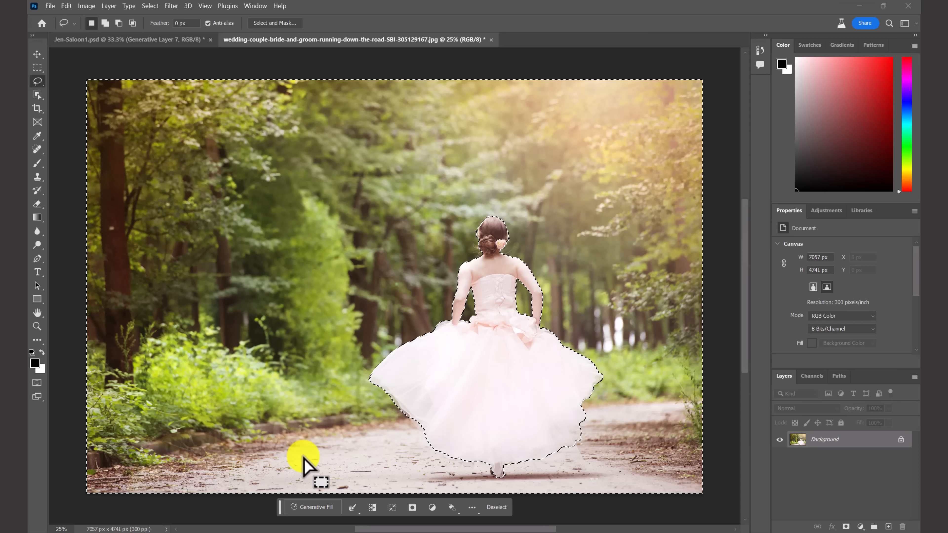
left_click(313, 508)
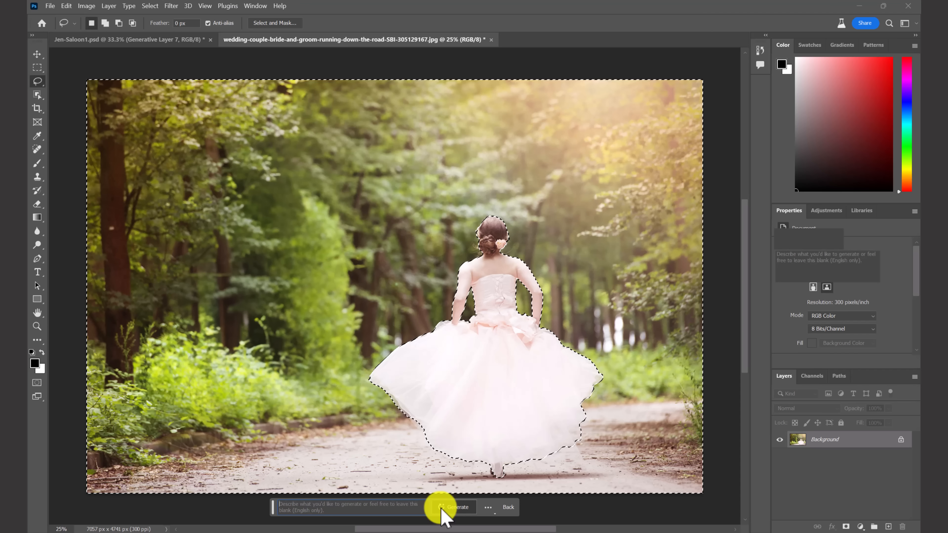
left_click(441, 508)
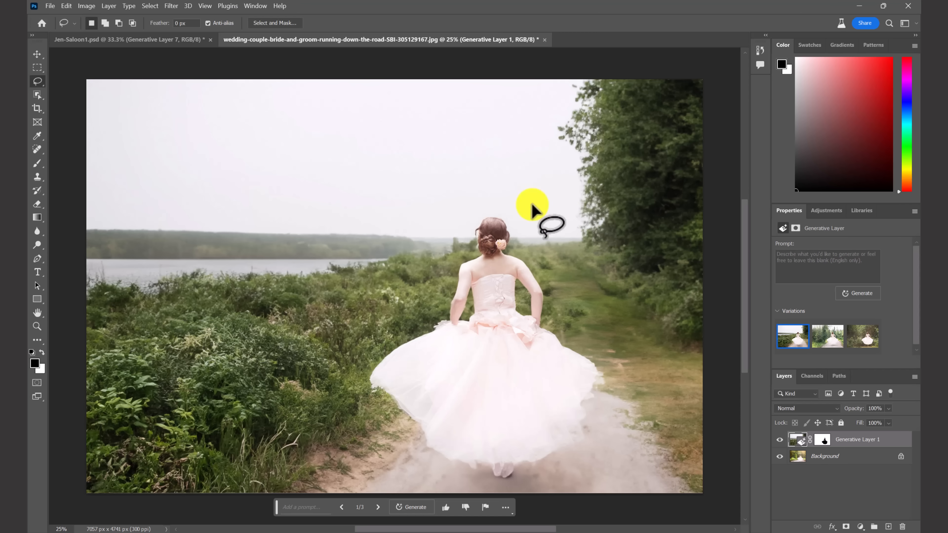
Step: Compare the three generated backgrounds behind the bride and return to the first variation
left_click(378, 507)
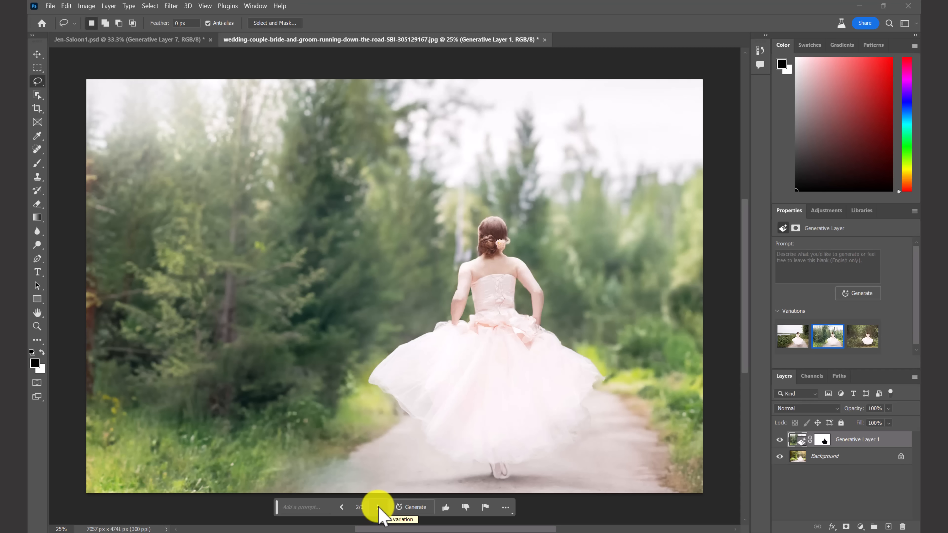
left_click(377, 507)
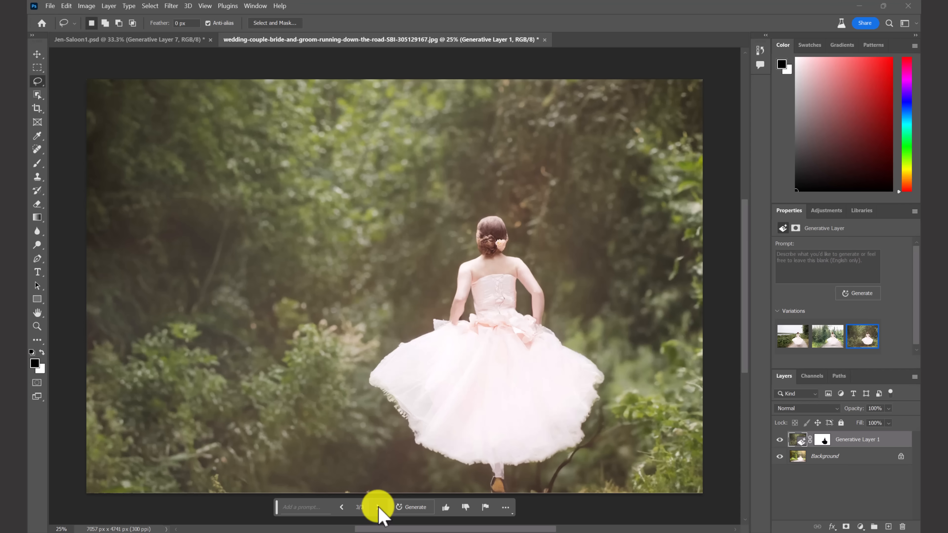
left_click(791, 337)
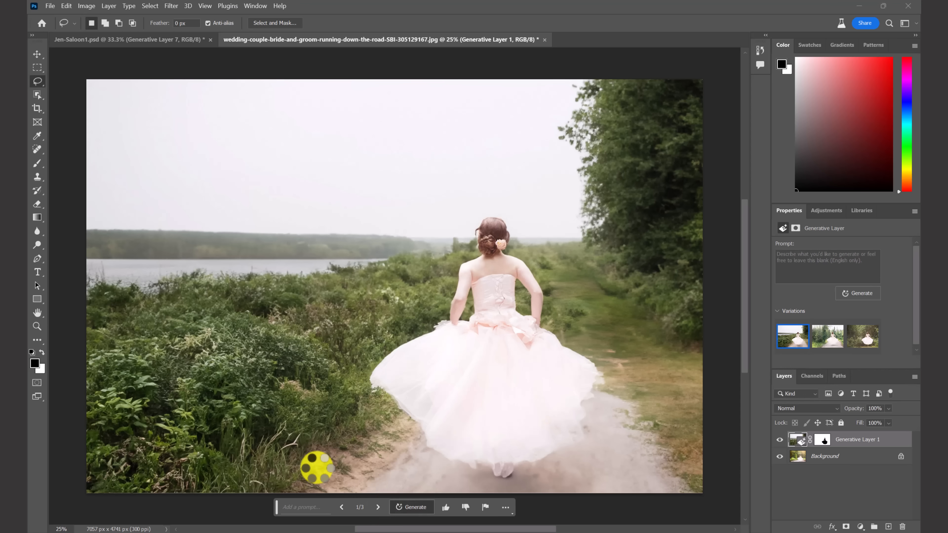
Step: Generate another set of background variations with the blank prompt, browse them and return to the first one
left_click(411, 507)
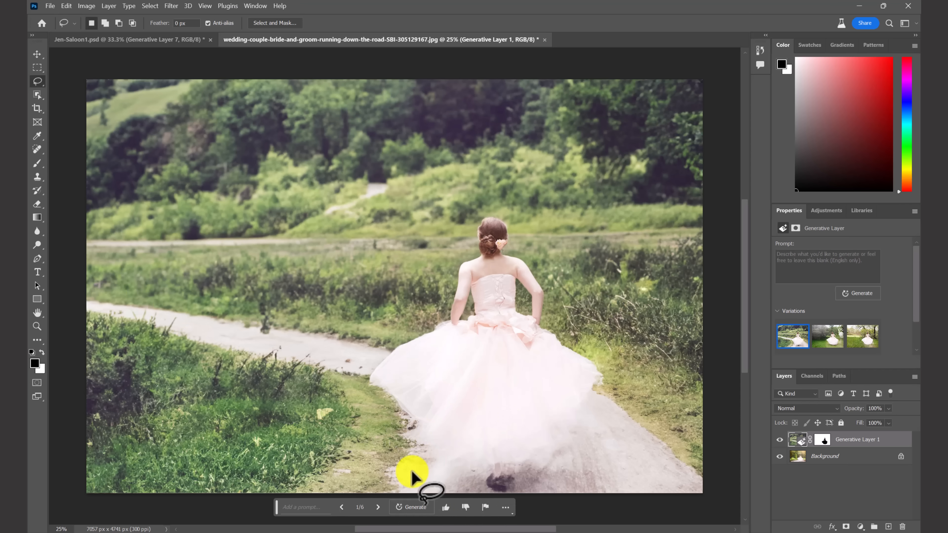
left_click(378, 507)
left_click(785, 341)
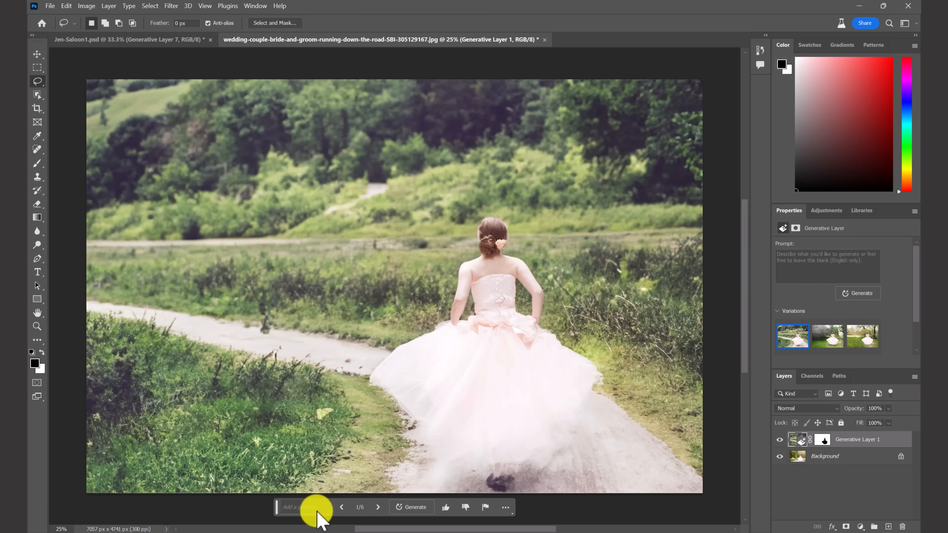
Step: Generate new backgrounds with the prompt "magical woodlands at dusk" and browse to the third variation
left_click(317, 508)
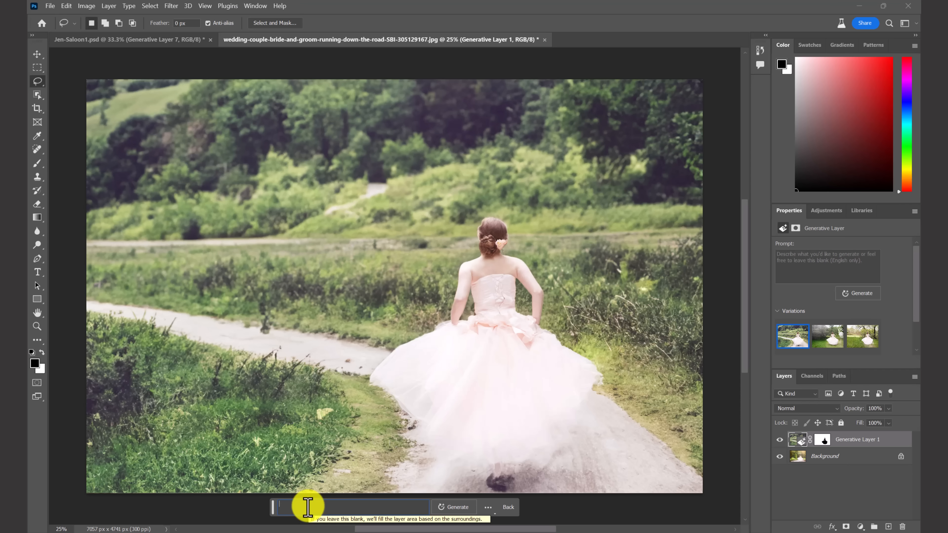
type("magical")
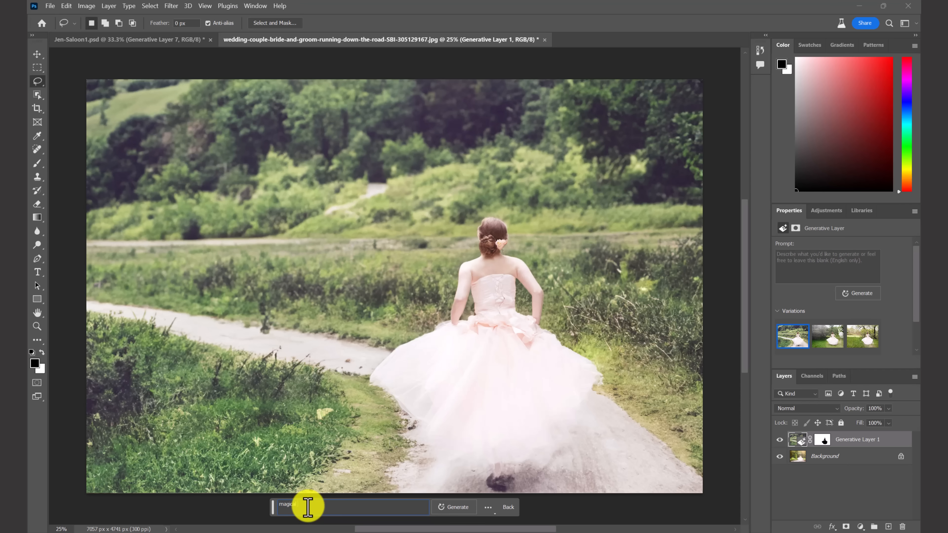
type(" woodlands")
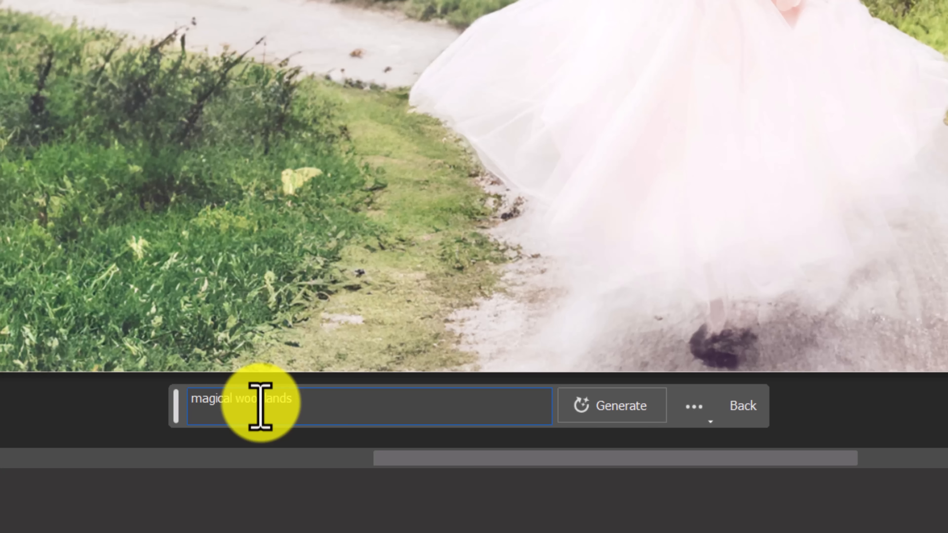
type(" at dusk")
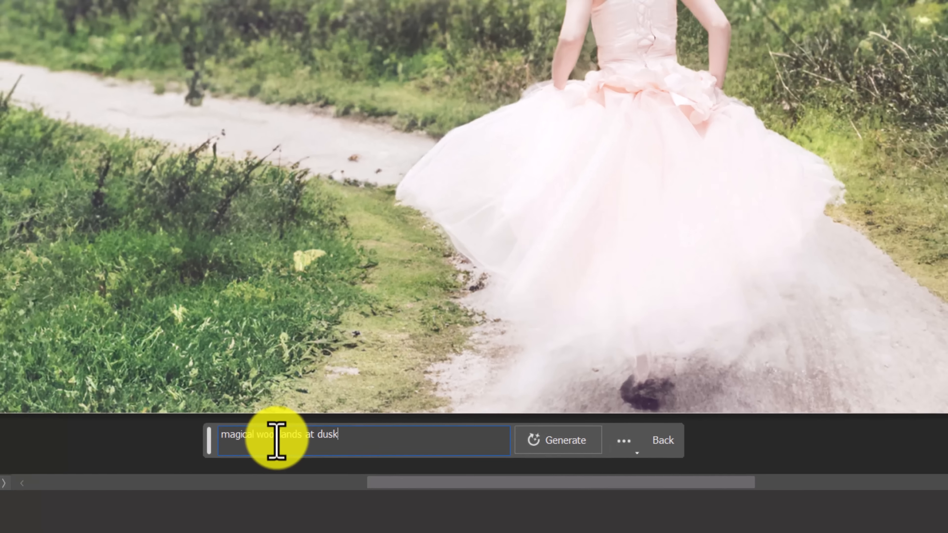
left_click(459, 505)
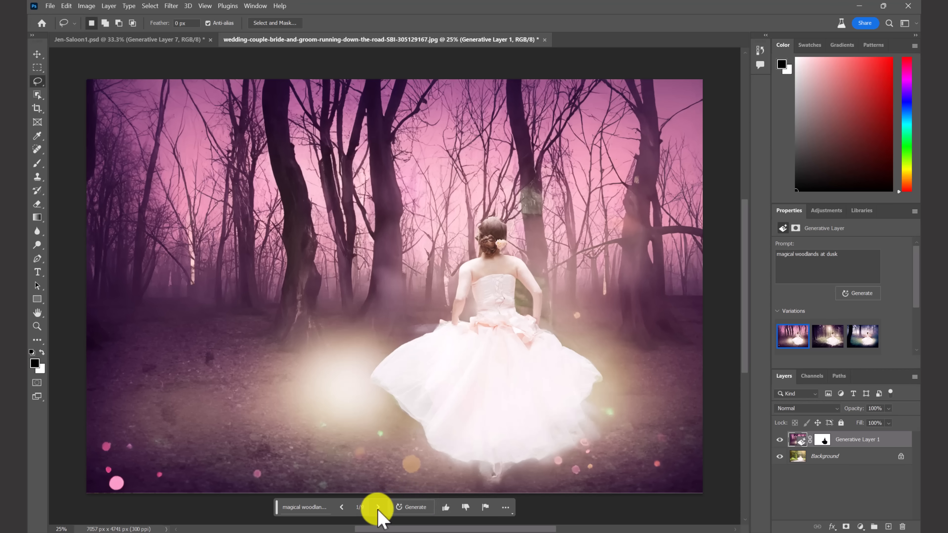
left_click(377, 507)
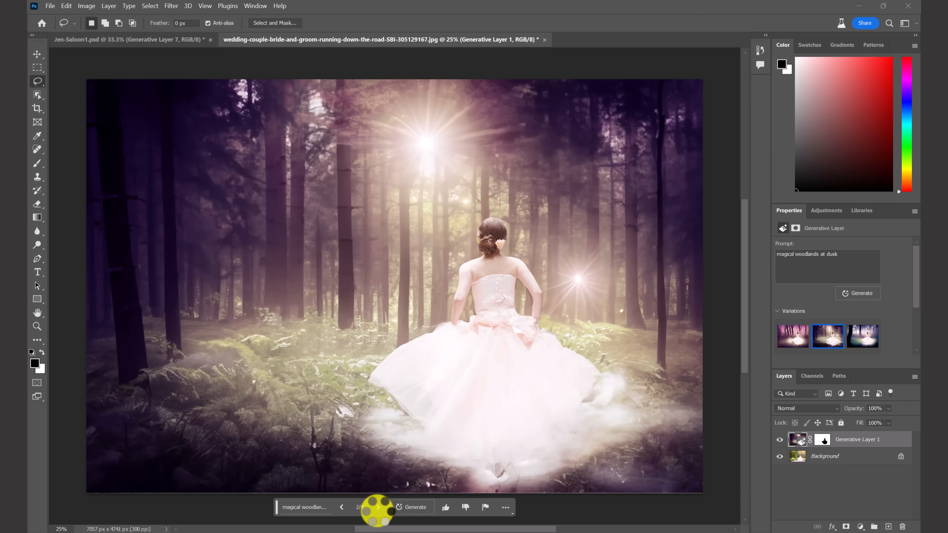
left_click(377, 507)
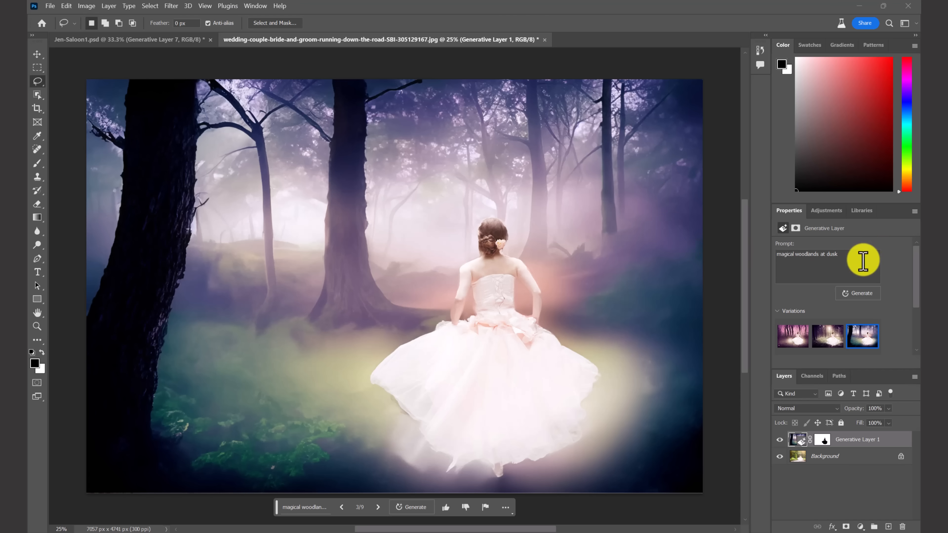
Step: Replace the generative layer's prompt with "pathway to a castle landscape", generate new backgrounds and browse the variations
left_click_drag(863, 260, 750, 258)
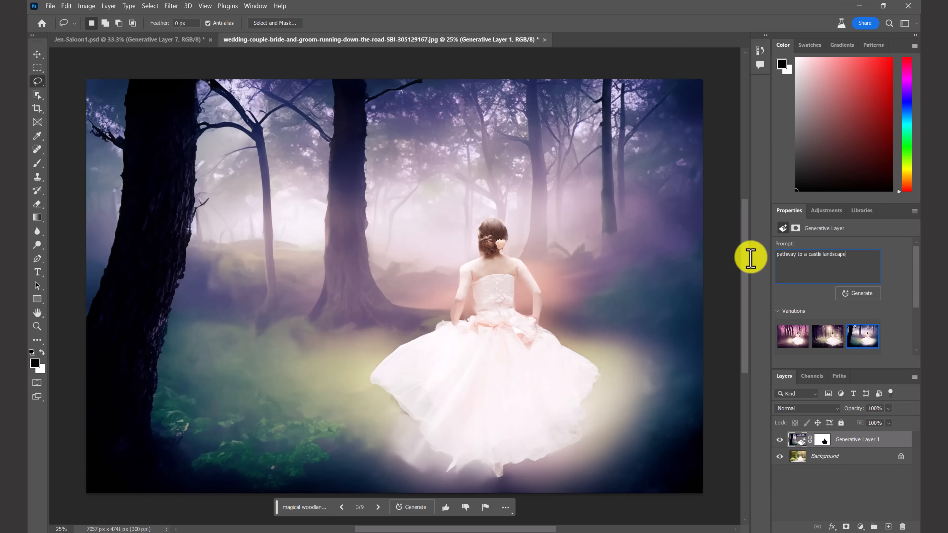
left_click(858, 293)
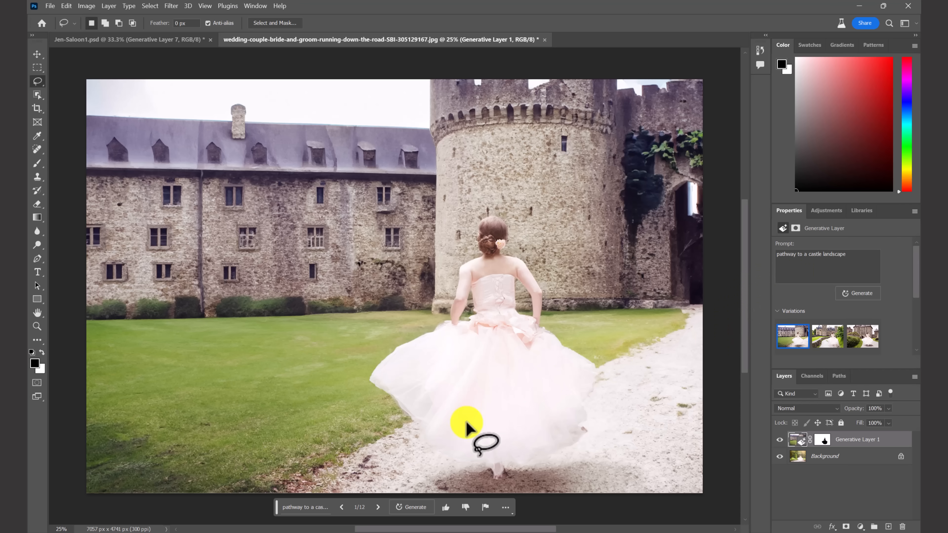
left_click(379, 507)
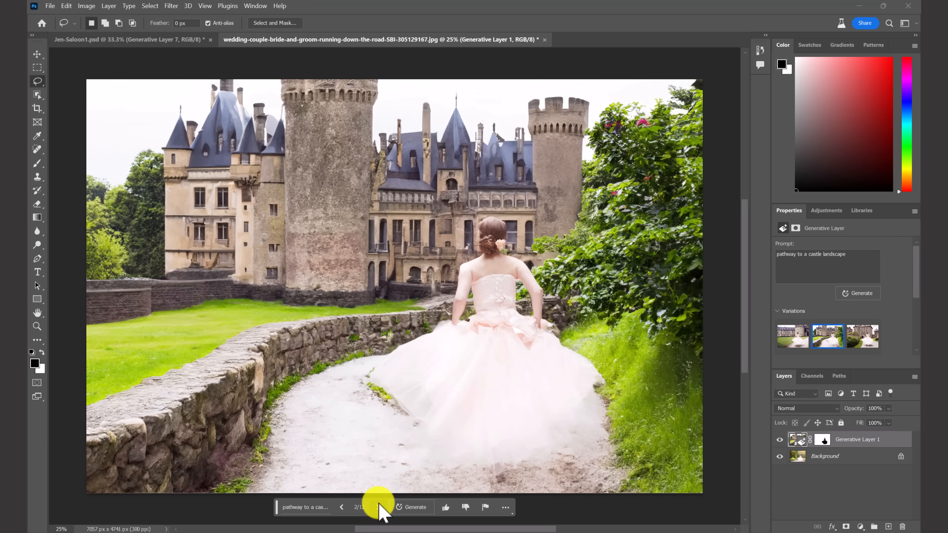
left_click(379, 507)
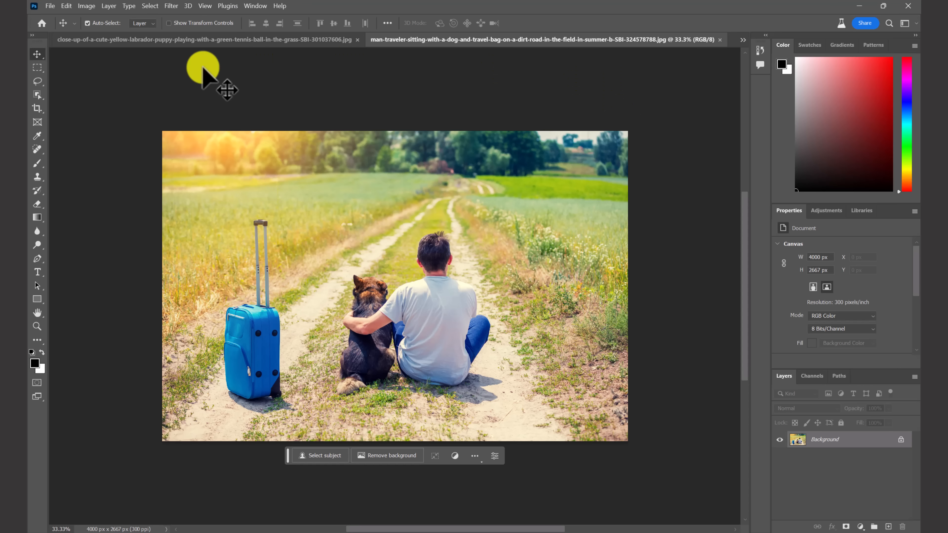
Step: Extend the canvas above the traveler photo with the Crop tool to about 4990 px tall, with Delete Cropped Pixels off
left_click(40, 112)
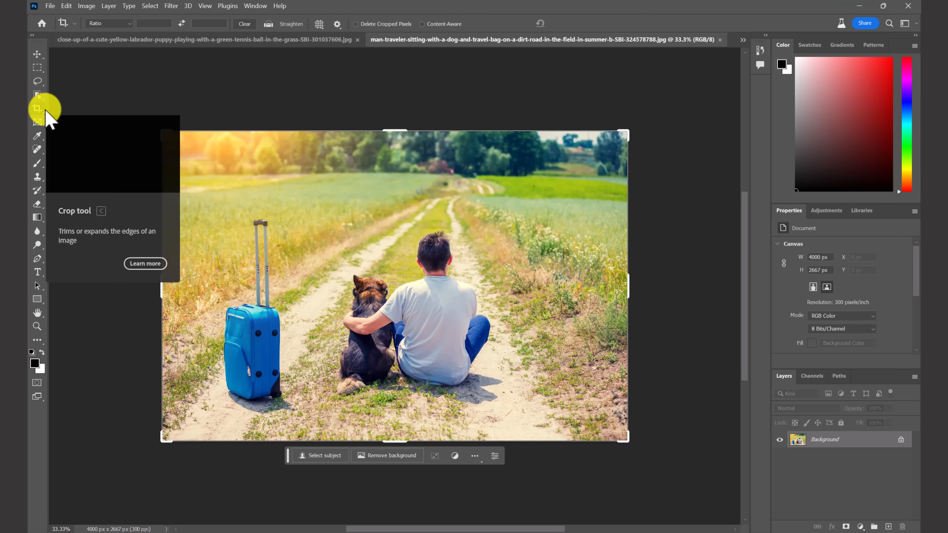
mouse_move(410, 95)
left_mouse_down()
mouse_move(423, 42)
mouse_move(417, 93)
left_mouse_up()
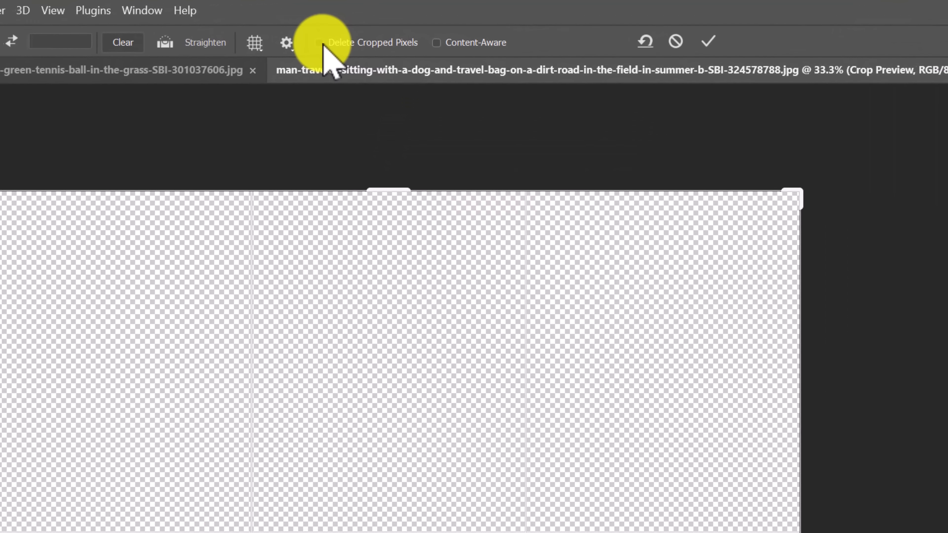
left_click(355, 25)
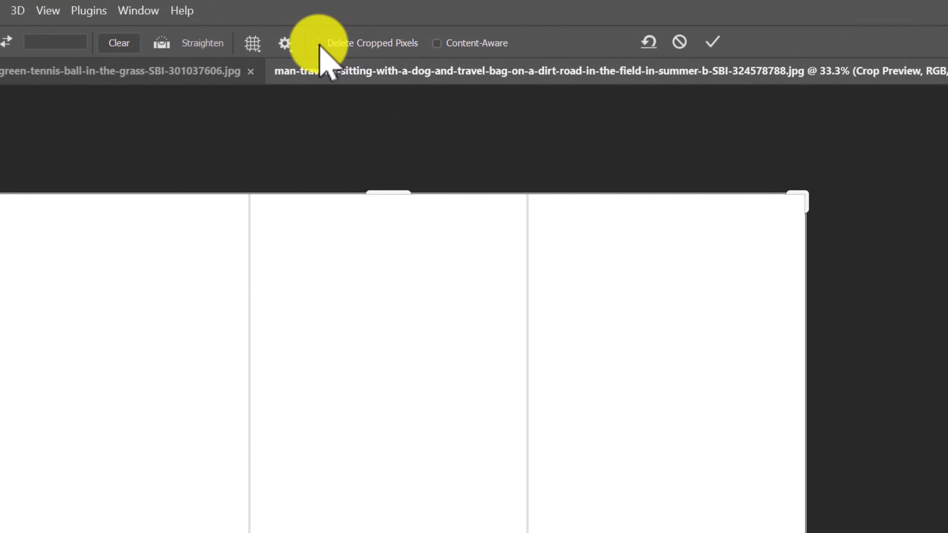
left_click(320, 44)
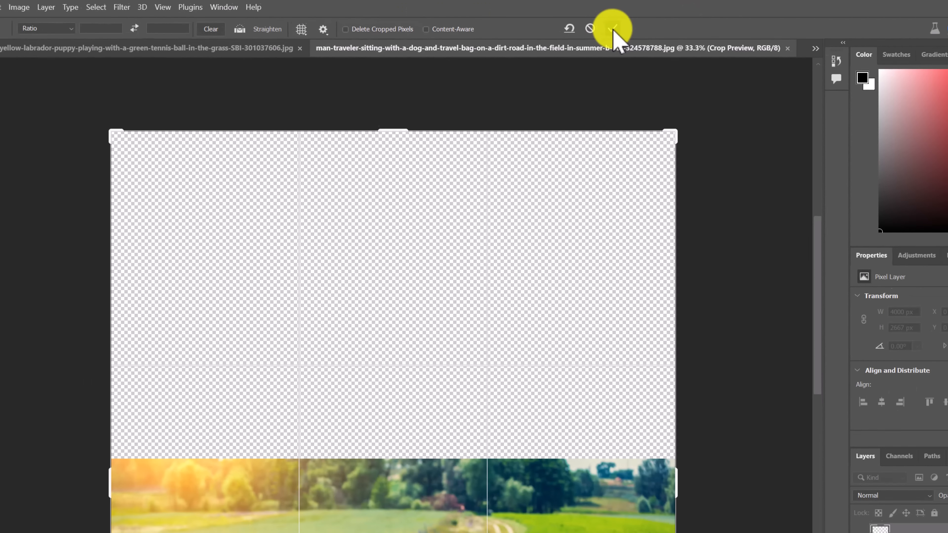
left_click(713, 42)
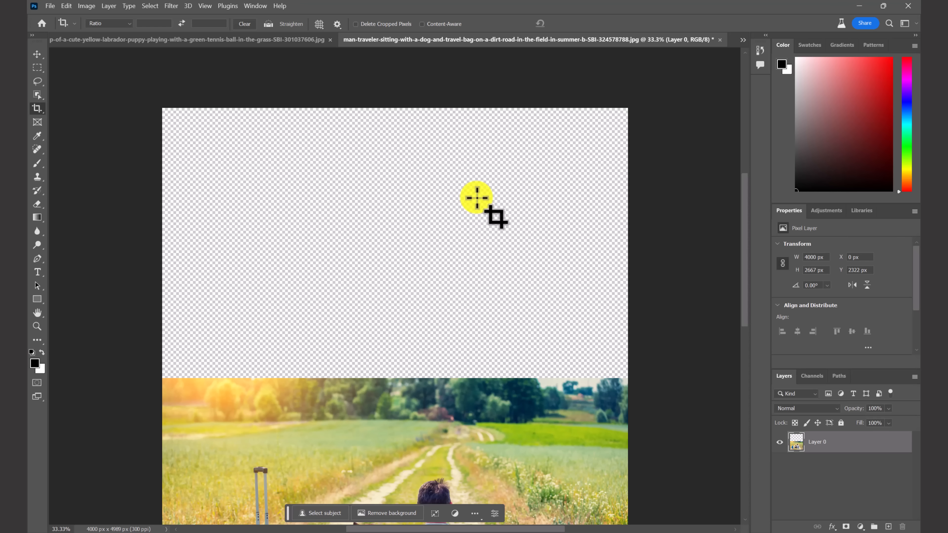
Step: Select the empty area above the photo with the Rectangular Marquee tool, slightly overlapping the photo's upper edge
key("ctrl+minus")
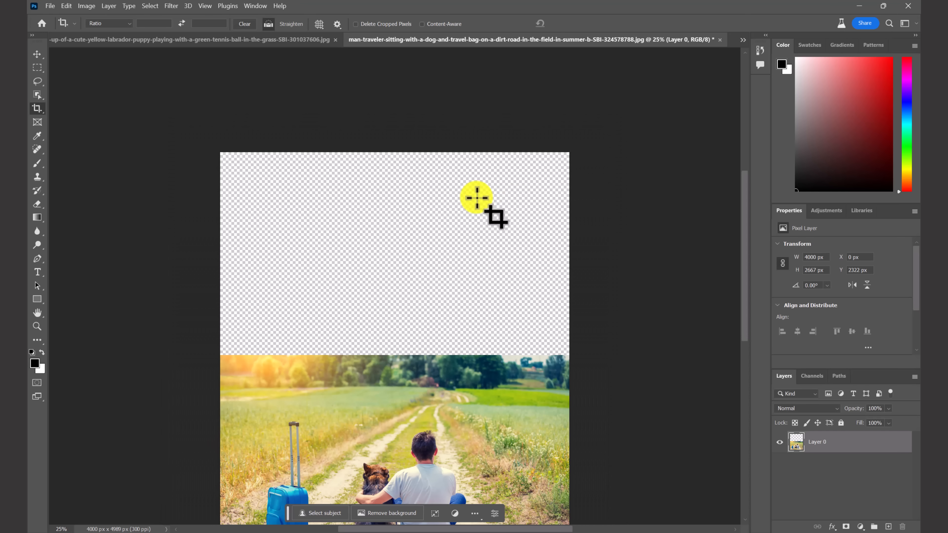
key("ctrl+minus")
scroll(476, 239, "down", 2)
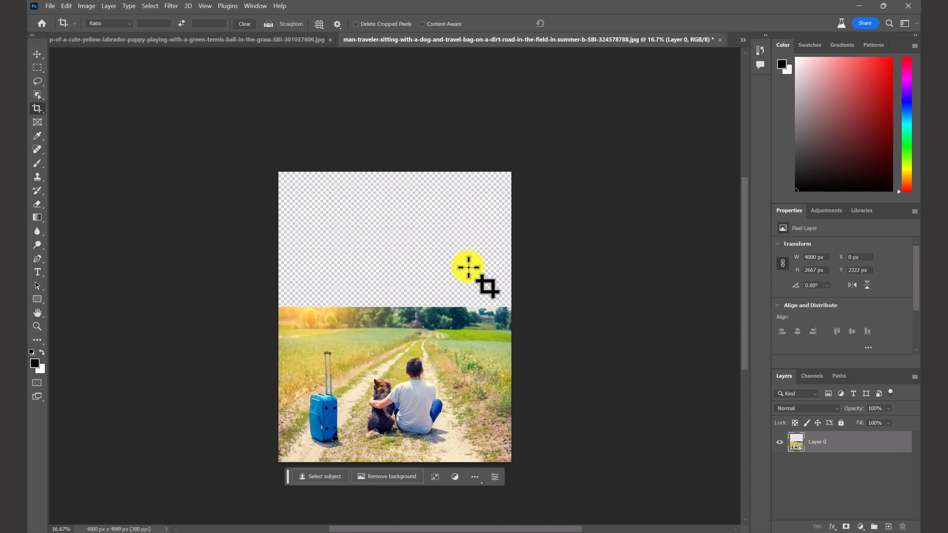
key("ctrl+plus")
scroll(522, 280, "down", 1)
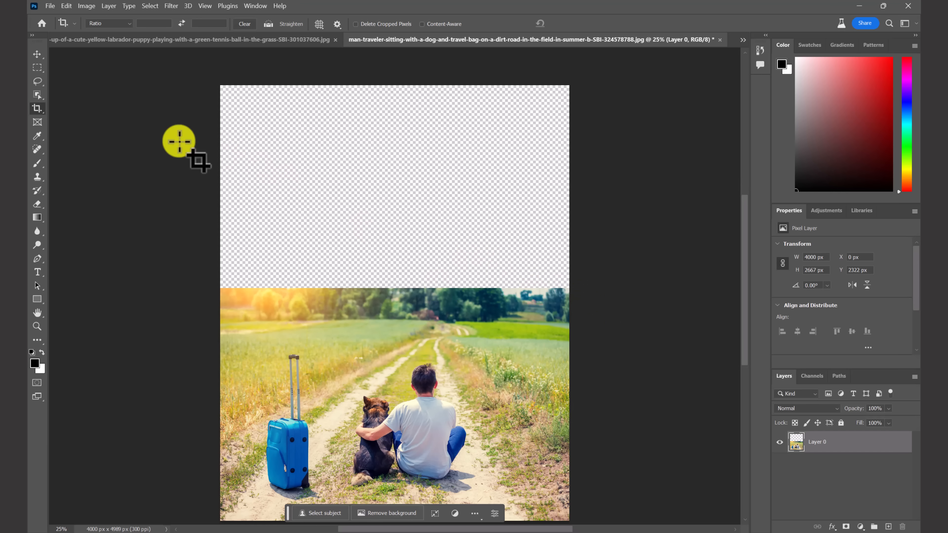
left_click(37, 68)
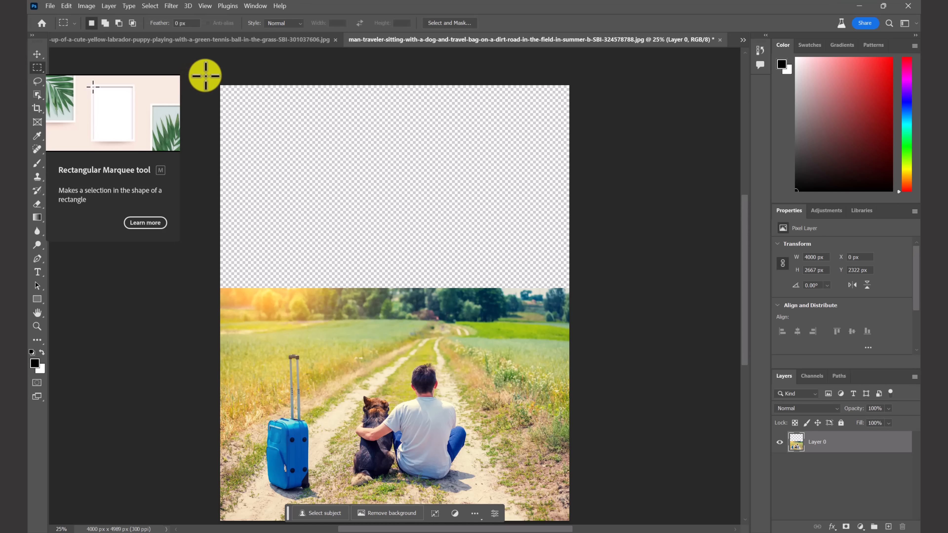
left_click_drag(209, 75, 580, 139)
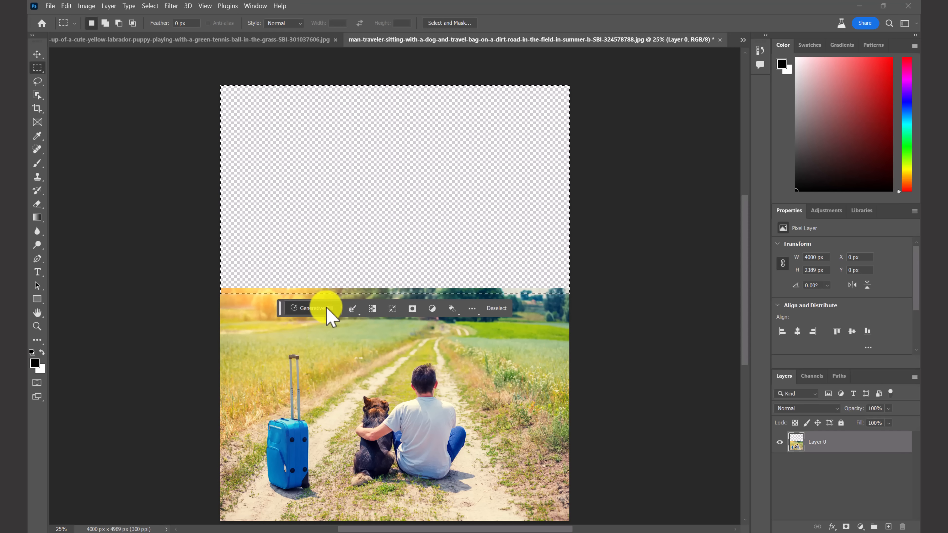
Step: Fill the selected empty area using Generative Fill with a blank prompt and switch to the second sky variation
left_click(330, 315)
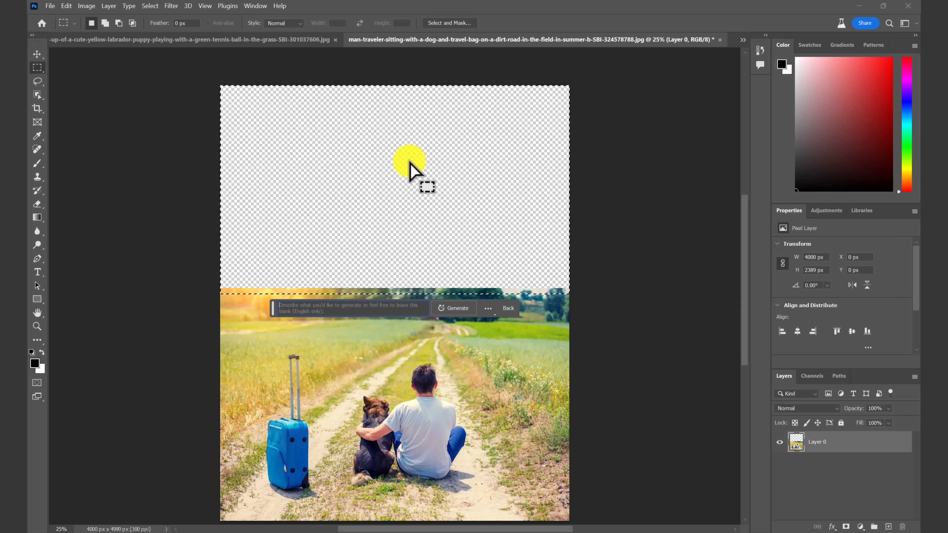
left_click(450, 308)
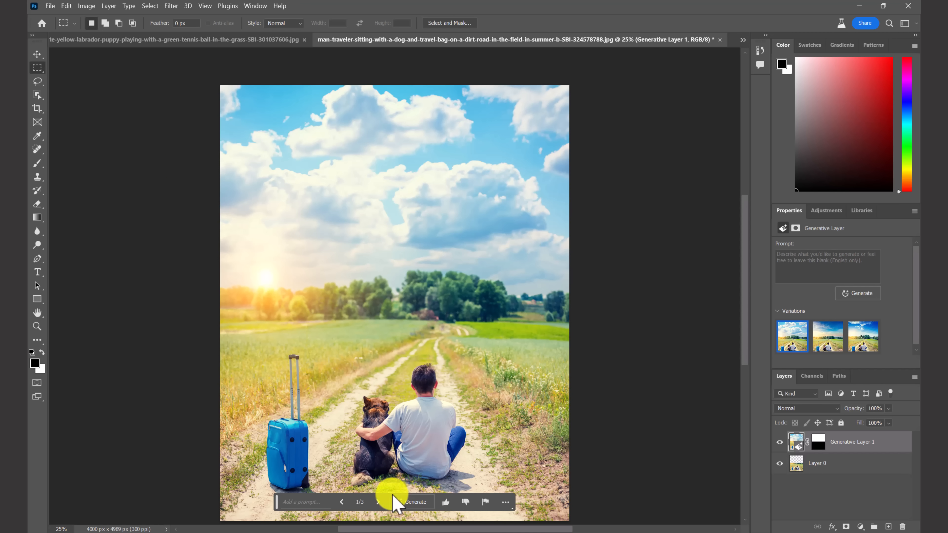
left_click(378, 501)
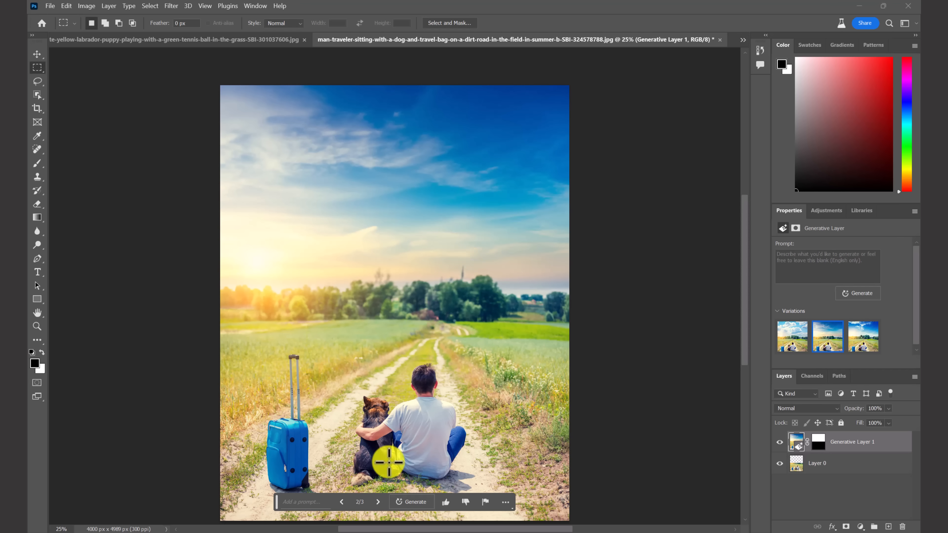
Step: Regenerate the traveler photo's sky with the prompt "thunder storm with rainbow" and browse to the third variation
left_click(378, 502)
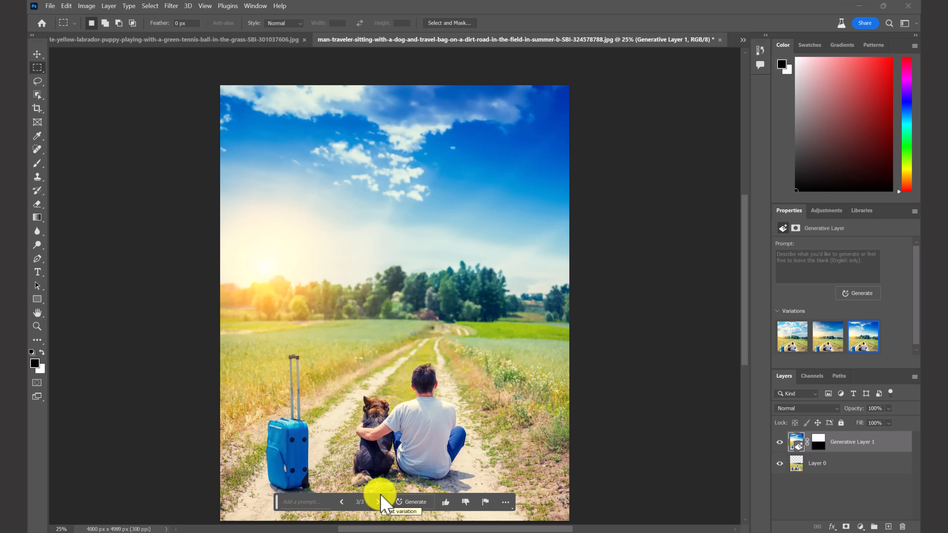
left_click(318, 501)
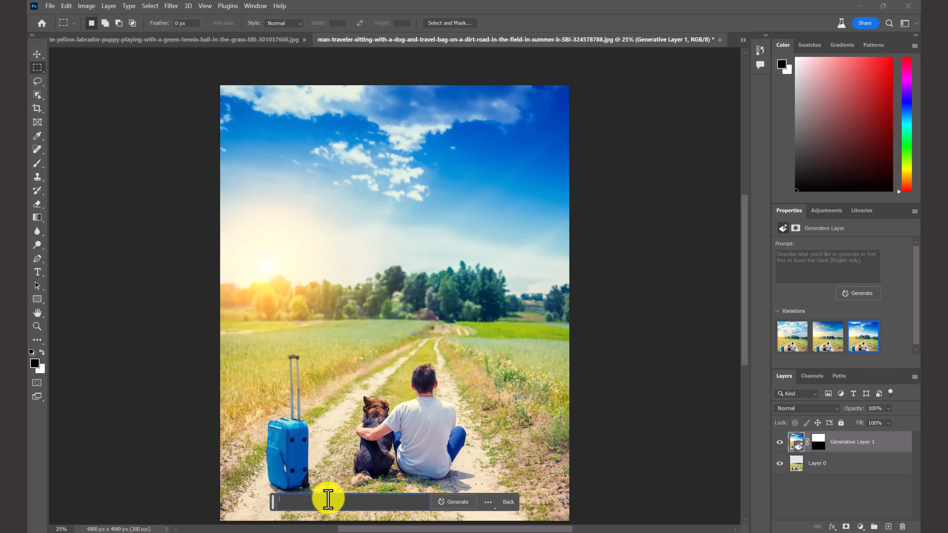
type("thunder storm with rainbow")
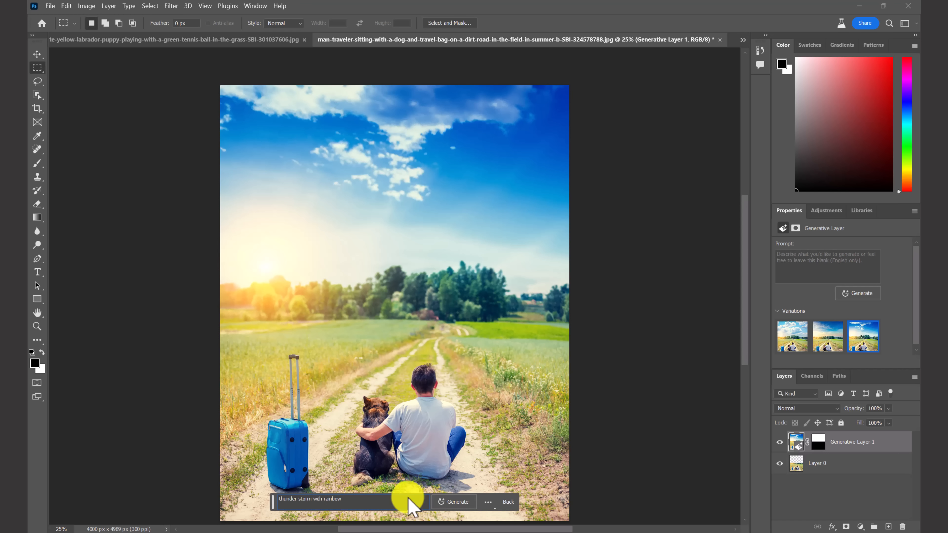
left_click(458, 502)
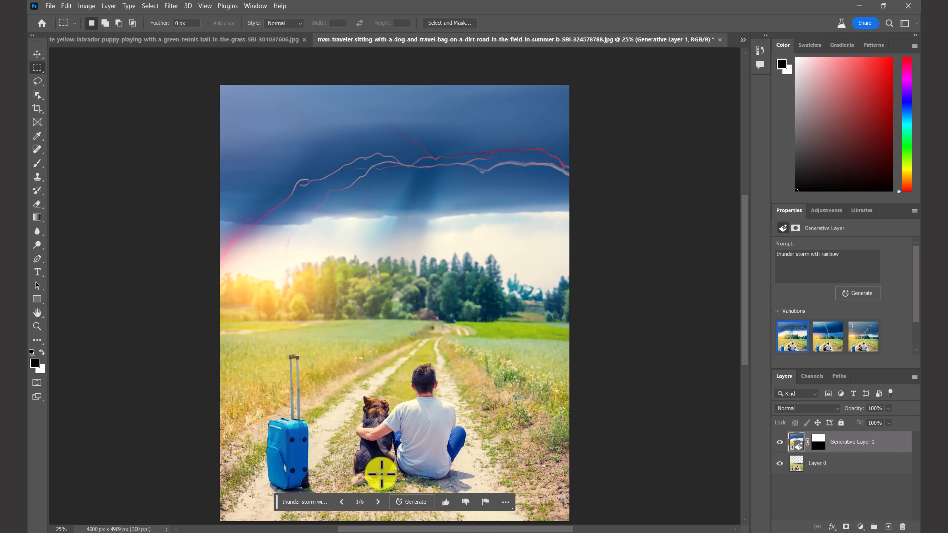
left_click(377, 502)
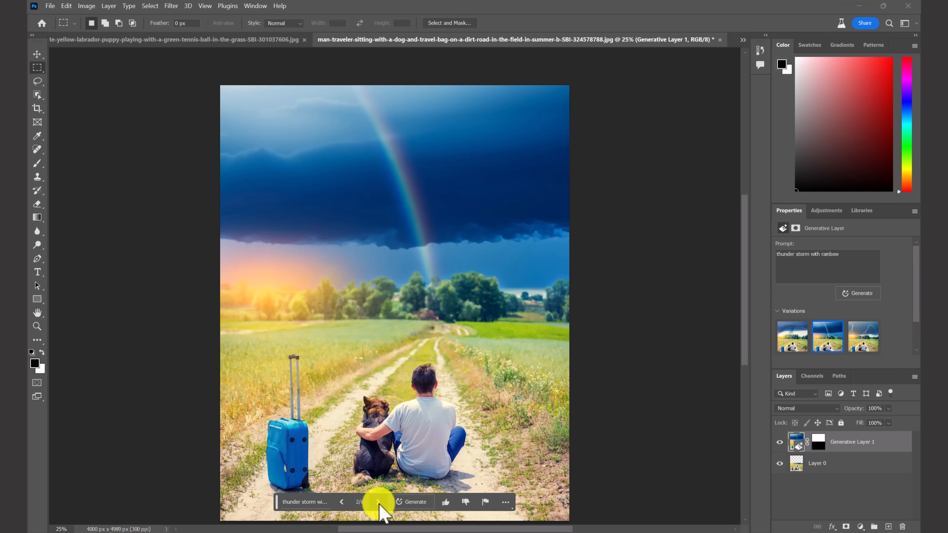
left_click(377, 502)
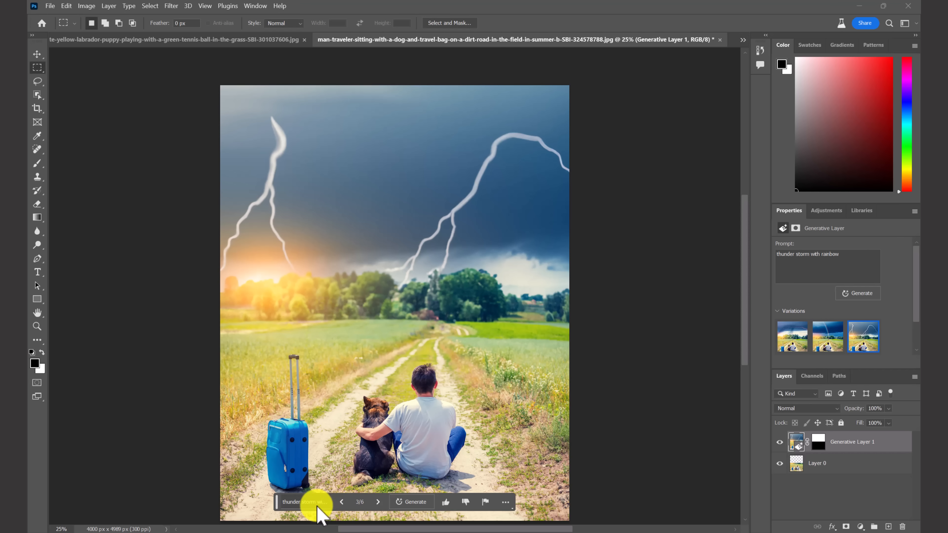
Step: Replace the sky prompt with "mountains in the background with cloudy sky", generate it and switch to the third variation
left_click(328, 502)
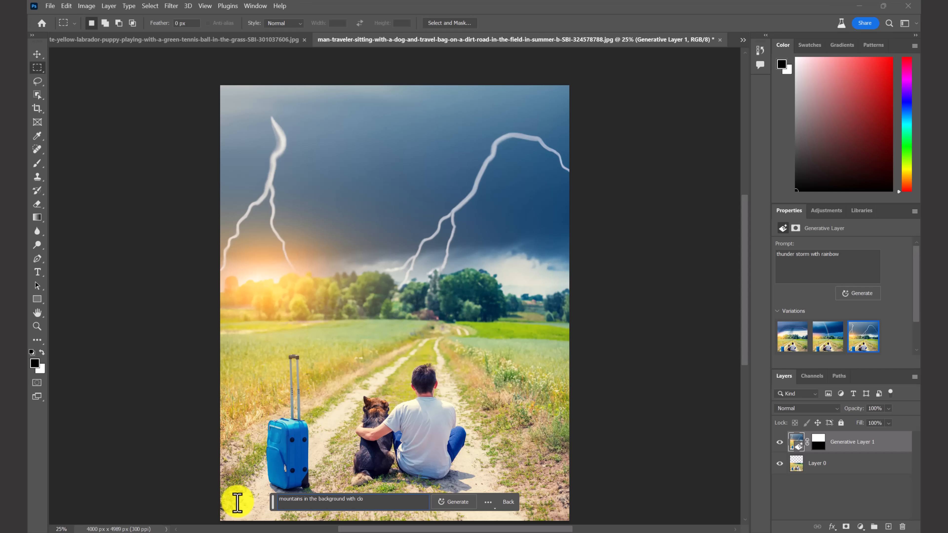
left_click(449, 501)
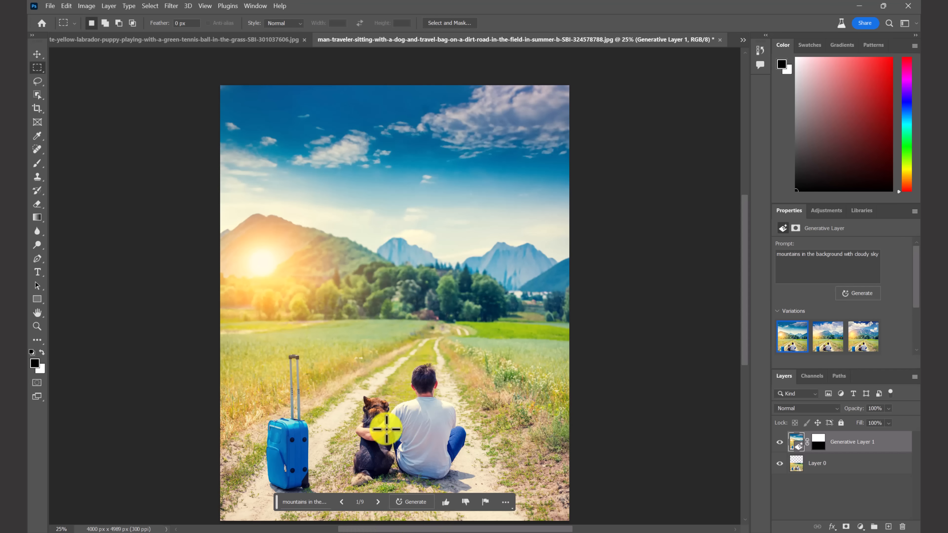
left_click(379, 501)
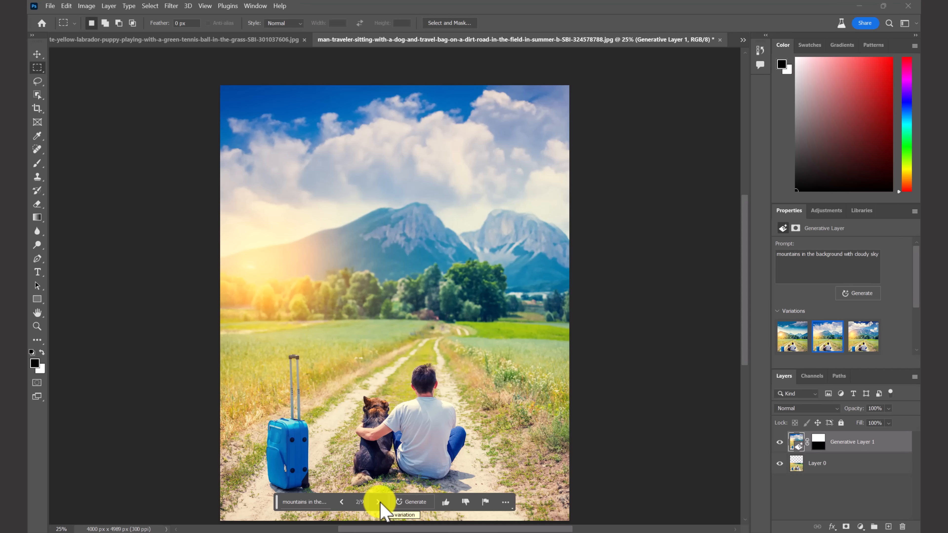
left_click(378, 502)
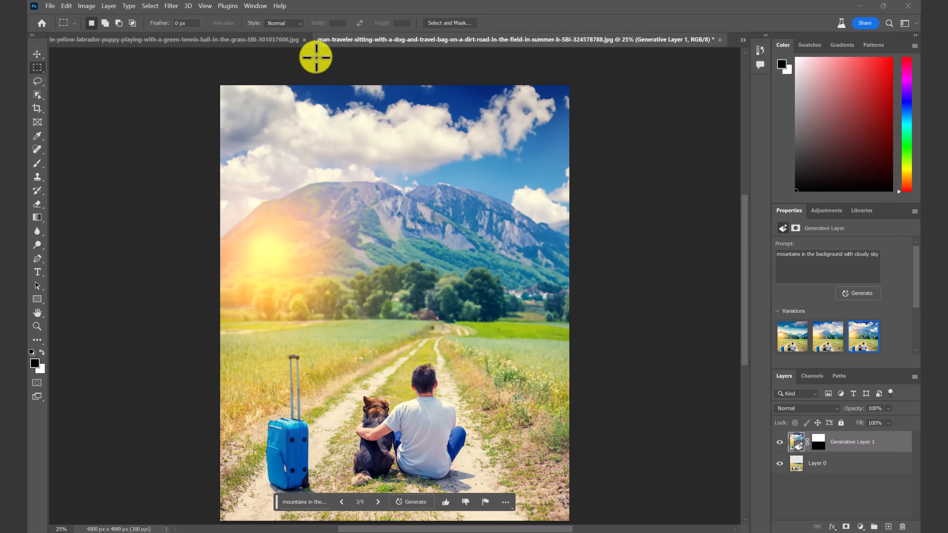
Step: Switch to the yellow labrador puppy photo and extend its canvas above the image with the Crop tool to about 3994 px tall
left_click(270, 41)
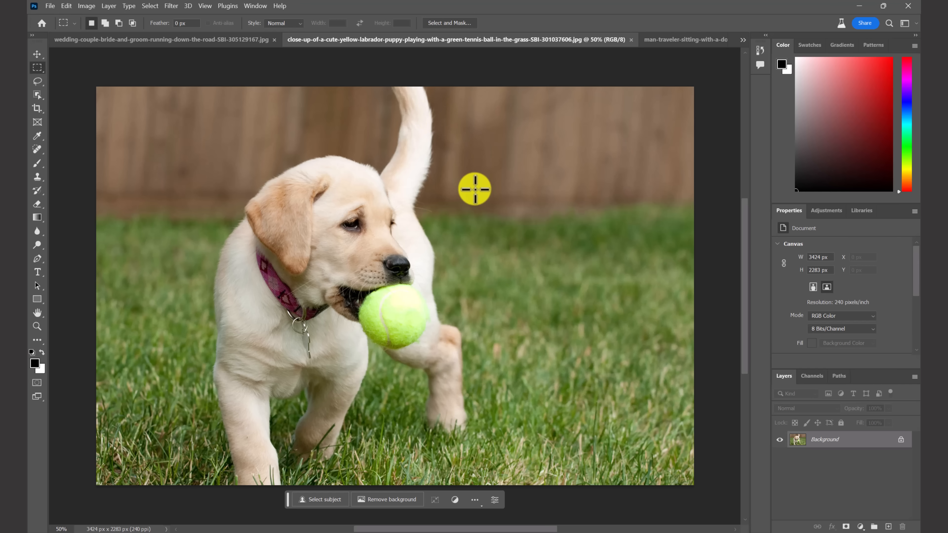
key("ctrl+minus")
key("ctrl+minus")
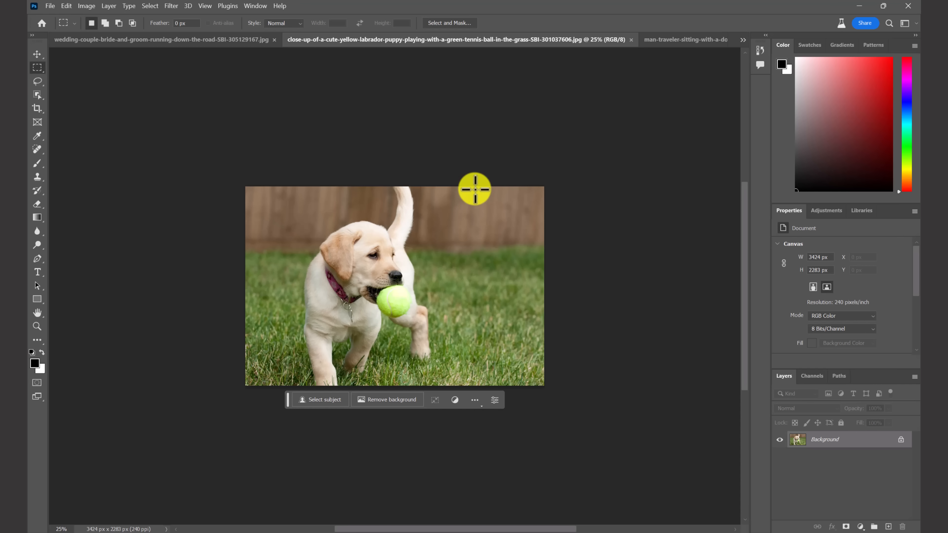
left_click(37, 109)
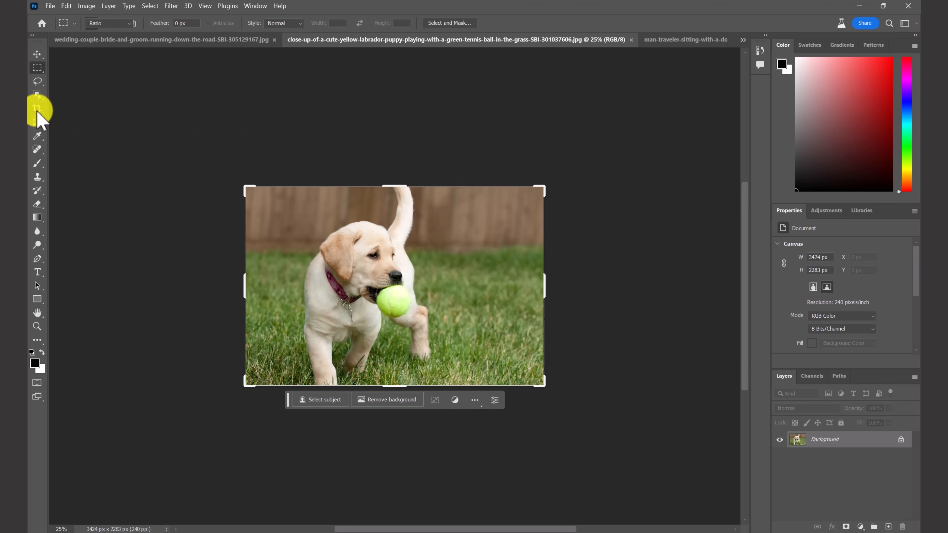
left_click_drag(396, 187, 396, 111)
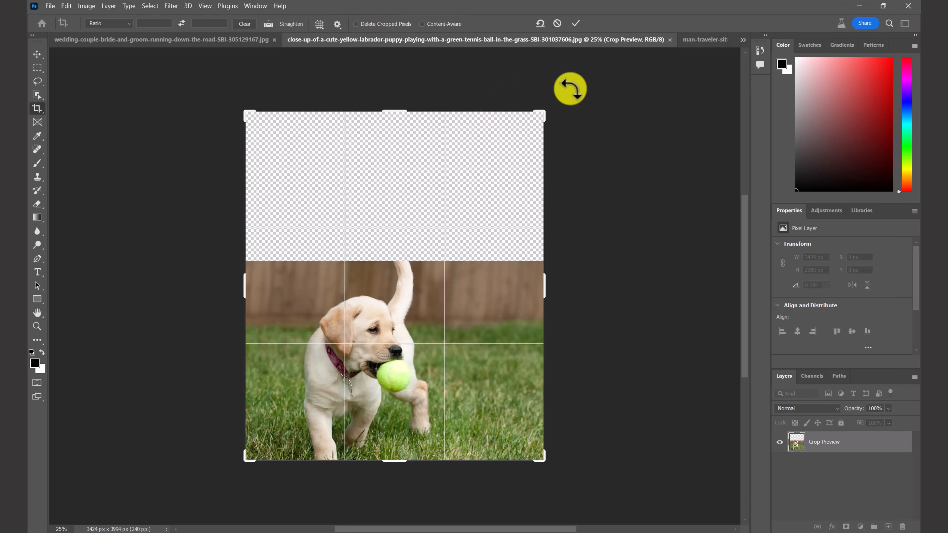
left_click(575, 23)
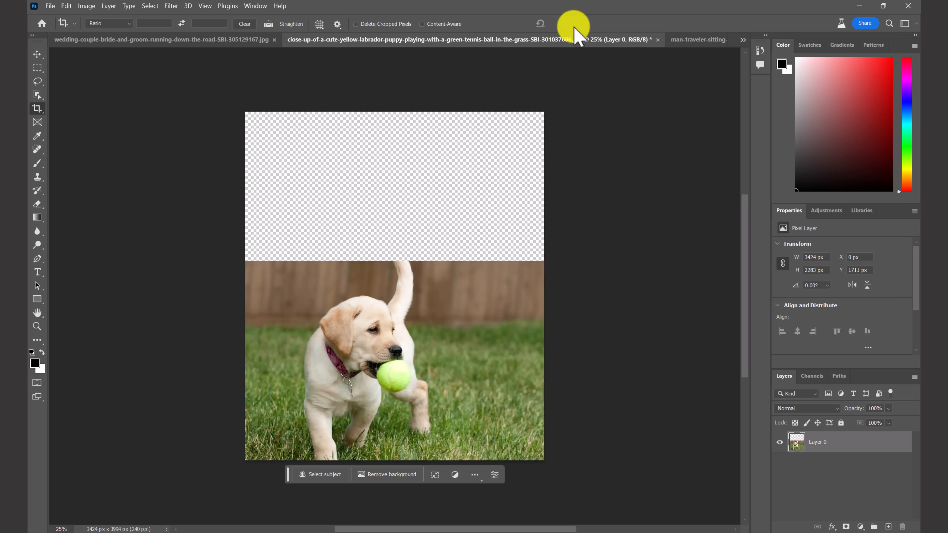
Step: Select the empty area above the puppy, slightly overlapping the photo, fill it using Generative Fill with a blank prompt and choose the second variation
left_click(37, 68)
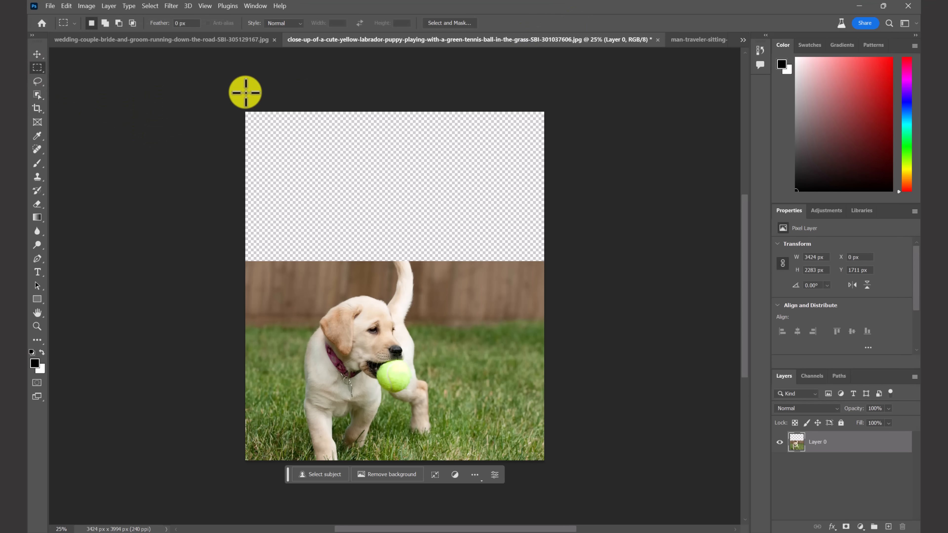
left_click_drag(247, 111, 558, 265)
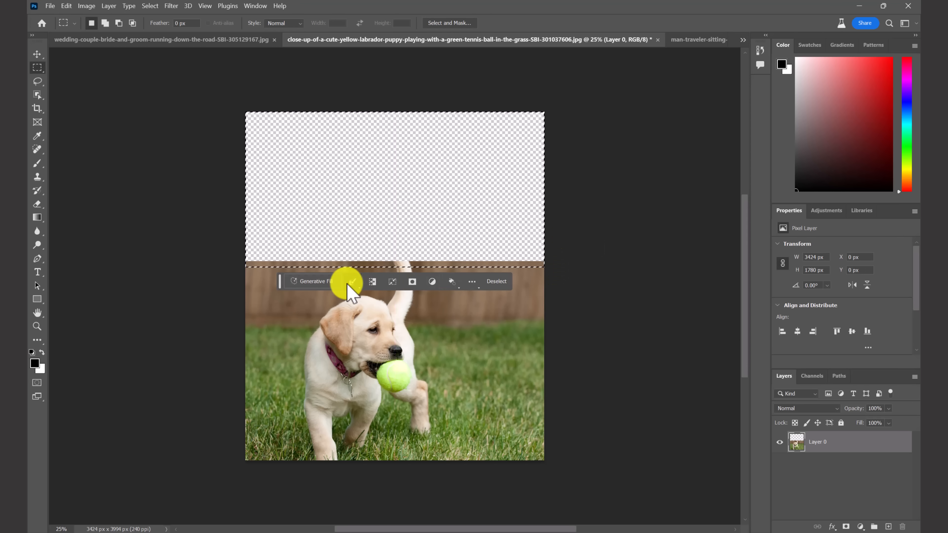
left_click(323, 283)
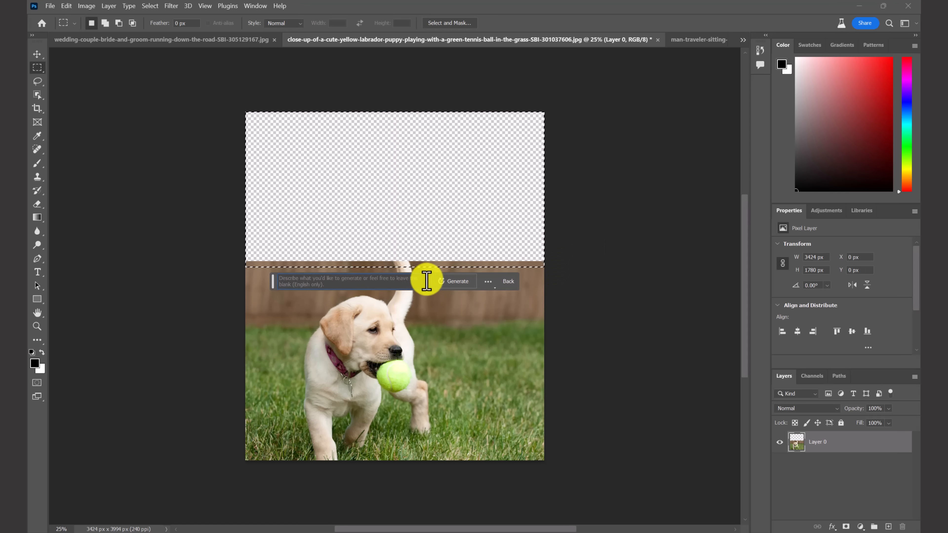
left_click(442, 290)
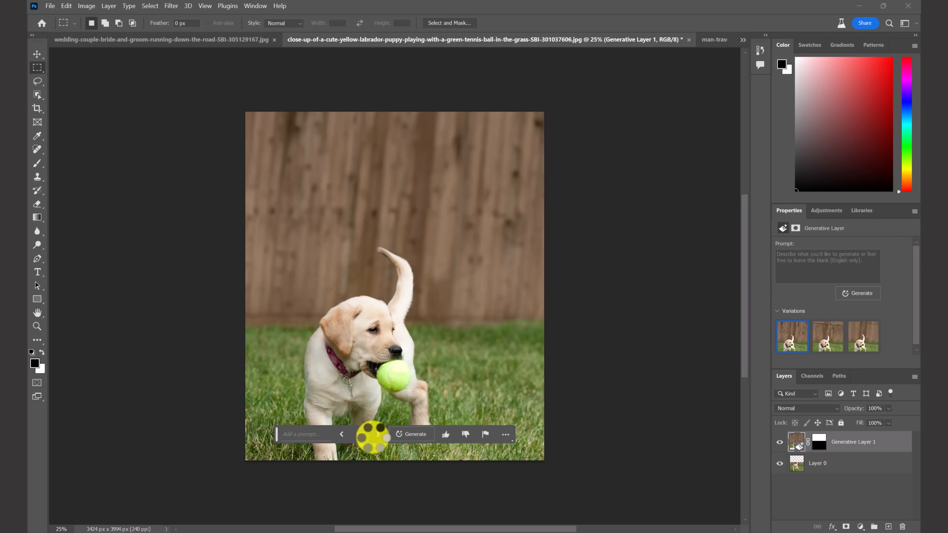
left_click(377, 434)
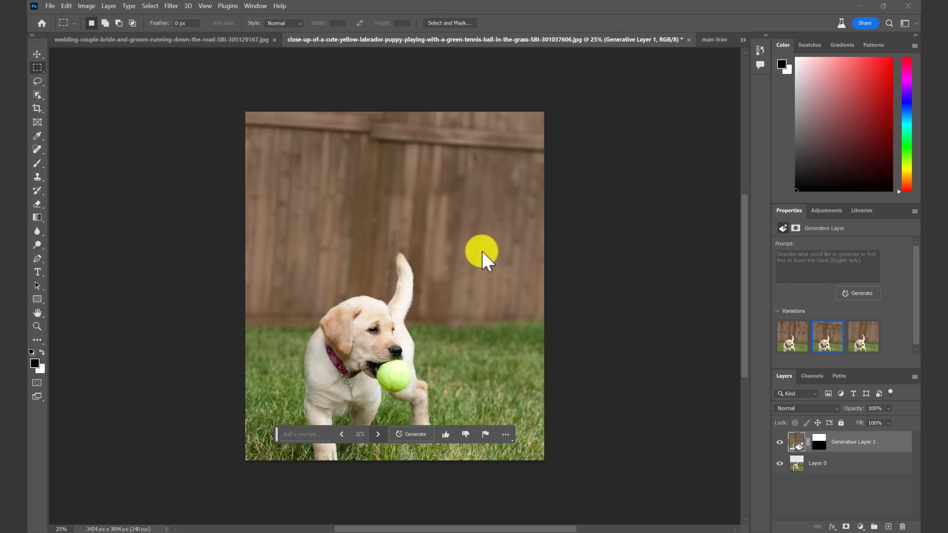
left_click(347, 434)
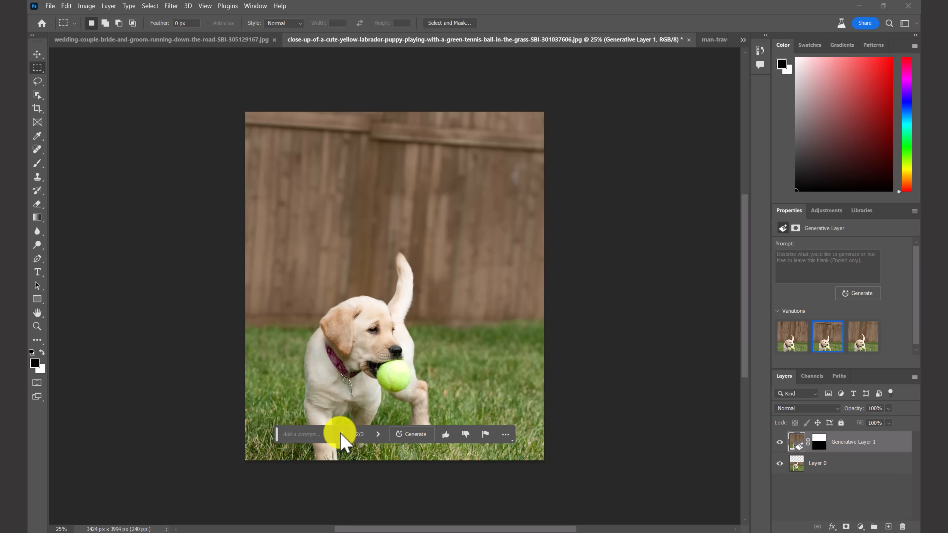
Step: Extend the canvas below the puppy photo with the Crop tool to about 4690 px tall
scroll(565, 406, "down", 5)
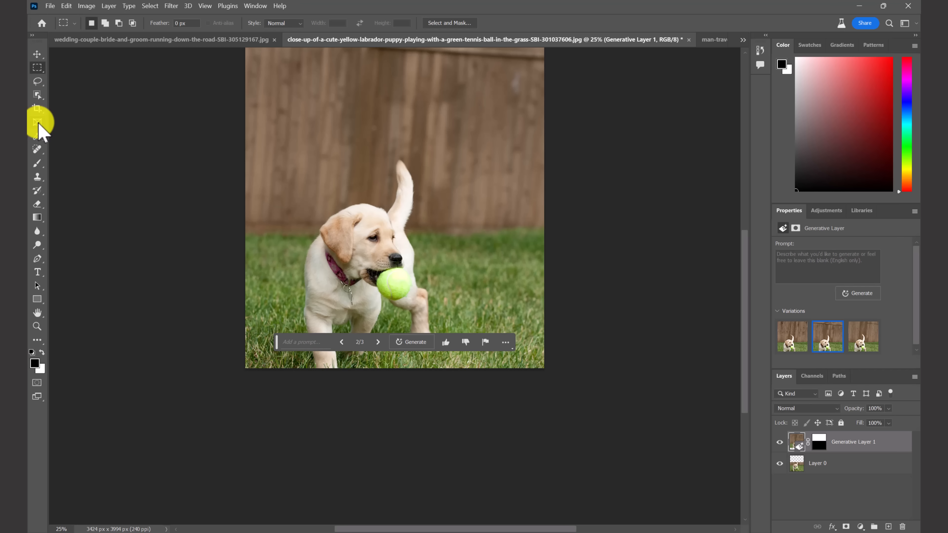
left_click(37, 111)
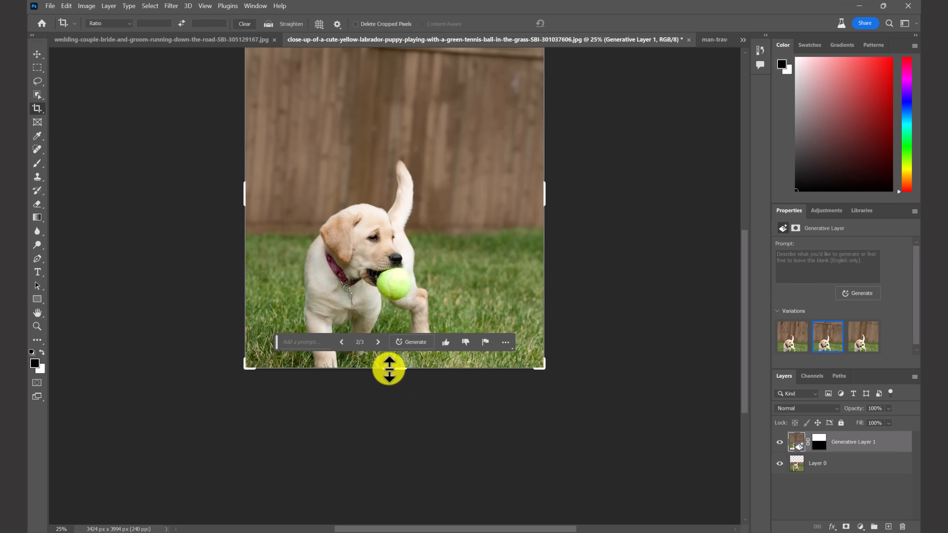
left_click_drag(387, 368, 392, 398)
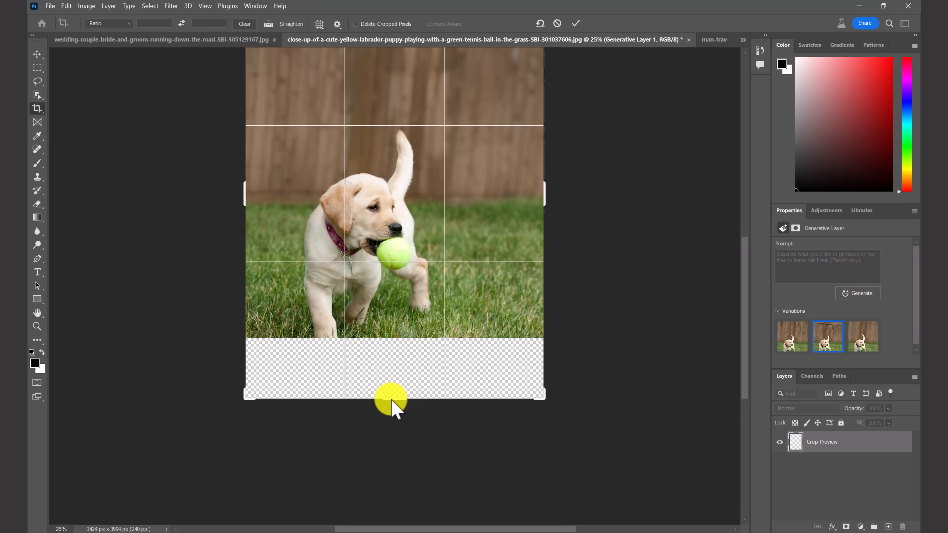
left_click(575, 24)
Step: Select the empty strip below the puppy, slightly overlapping the grass, fill it using Generative Fill with a blank prompt and choose the third variation
left_click(38, 68)
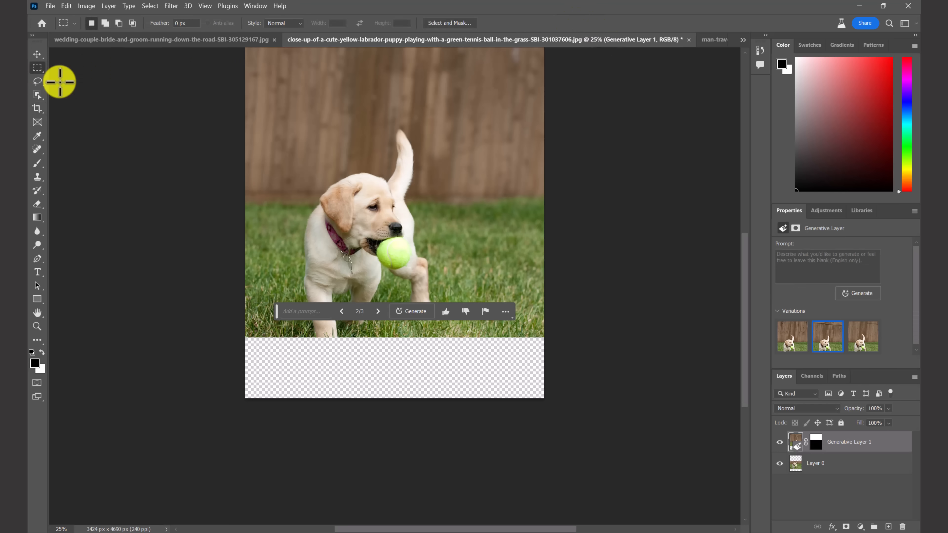
left_click_drag(231, 323, 575, 442)
left_click(315, 417)
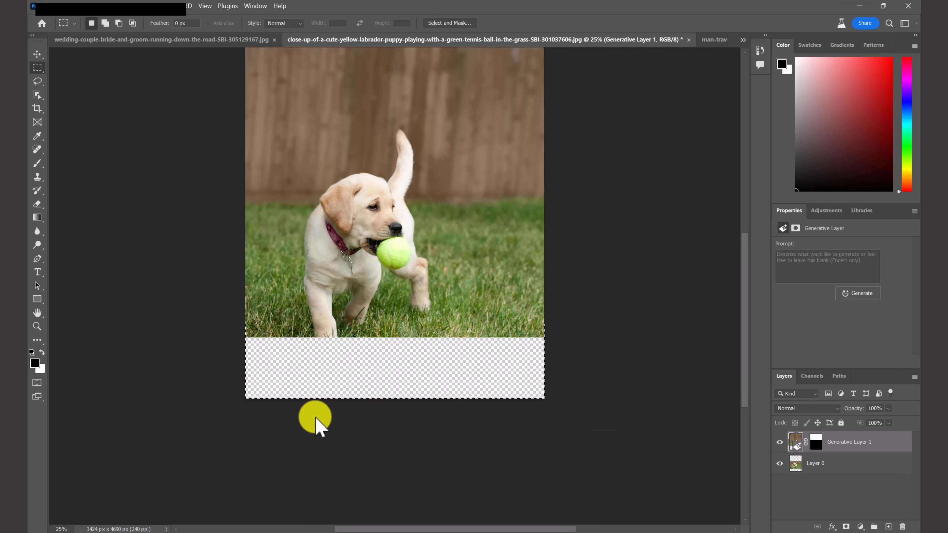
left_click(455, 414)
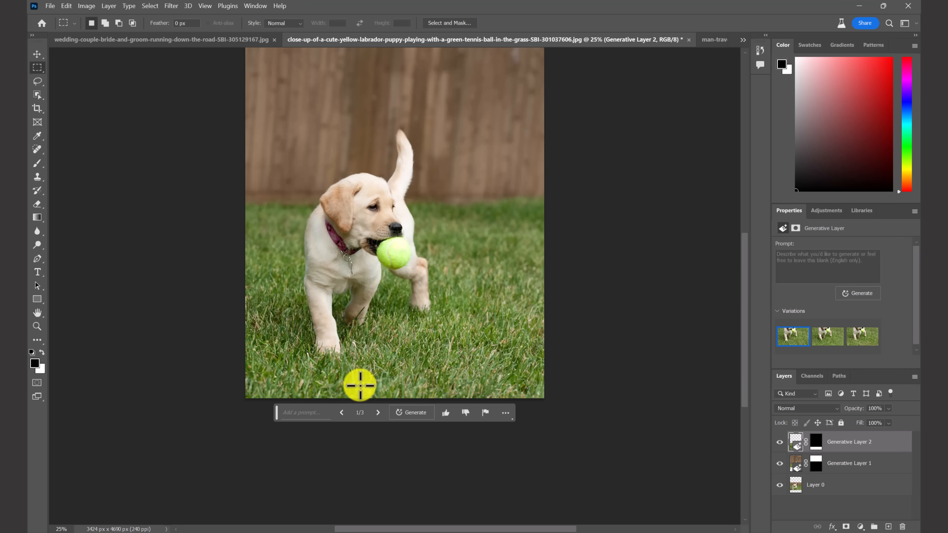
left_click(379, 412)
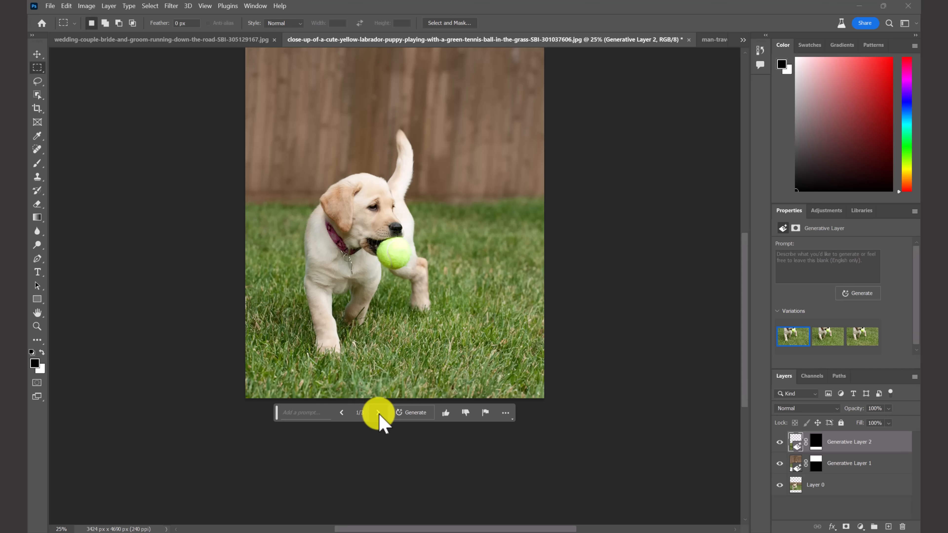
left_click(379, 412)
scroll(626, 340, "up", 1)
scroll(628, 347, "up", 4)
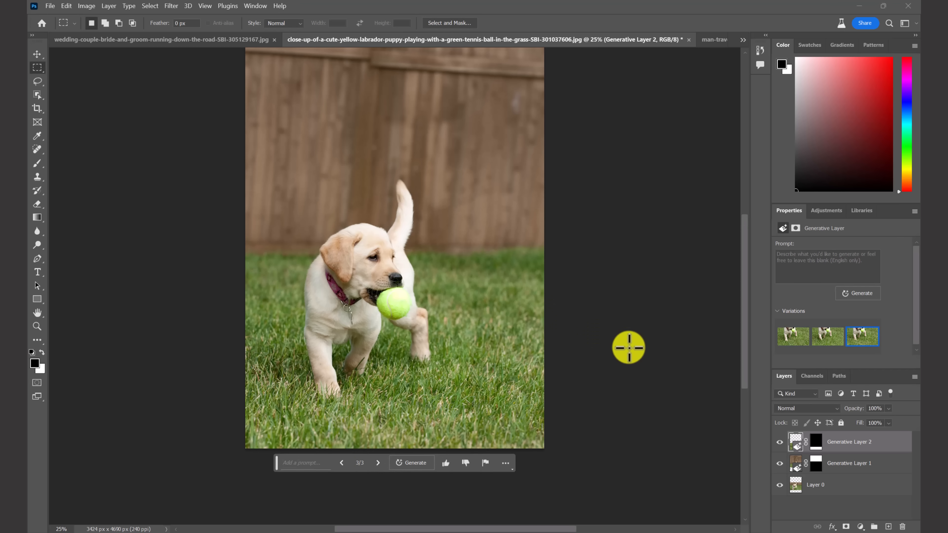
scroll(629, 350, "down", 5)
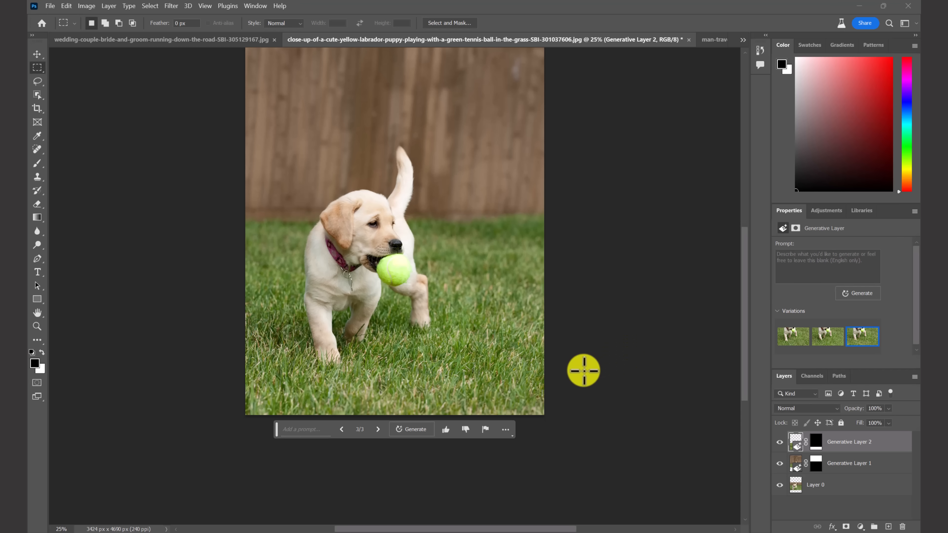
scroll(584, 249, "right", 5)
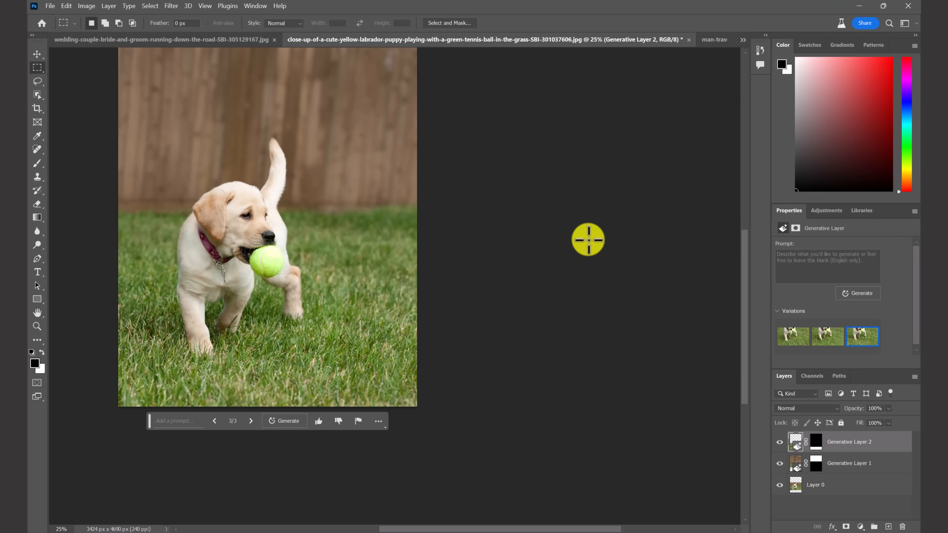